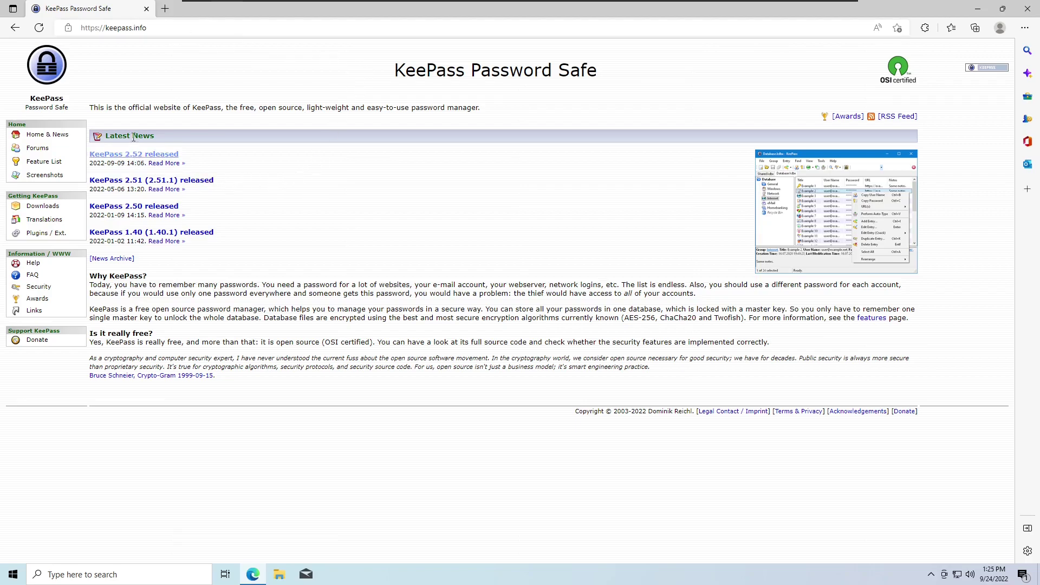
Download the KeePass 2.52 installer for Windows from the keepass.info Downloads page.
left_click(60, 214)
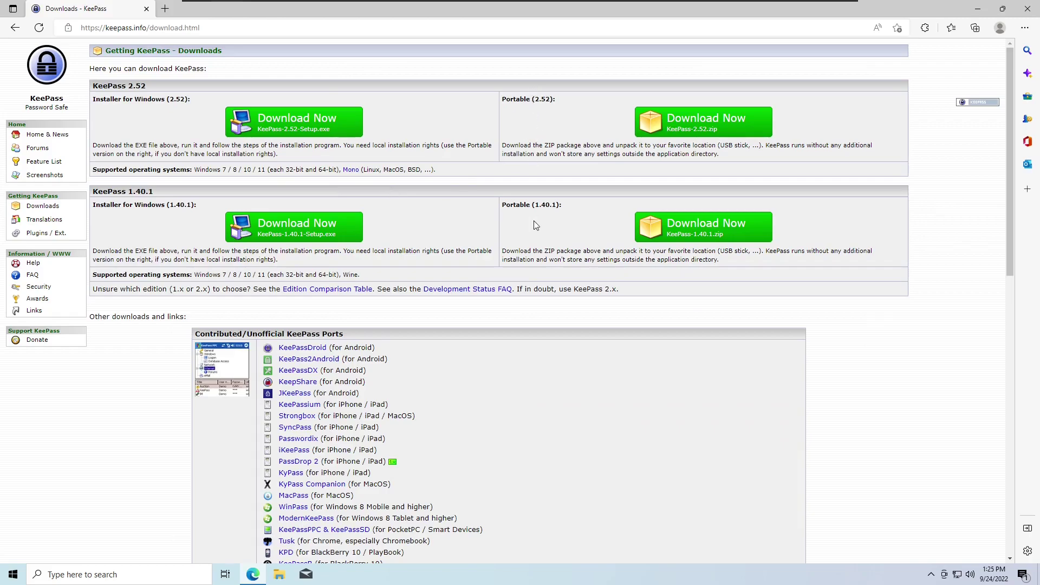
left_click(307, 128)
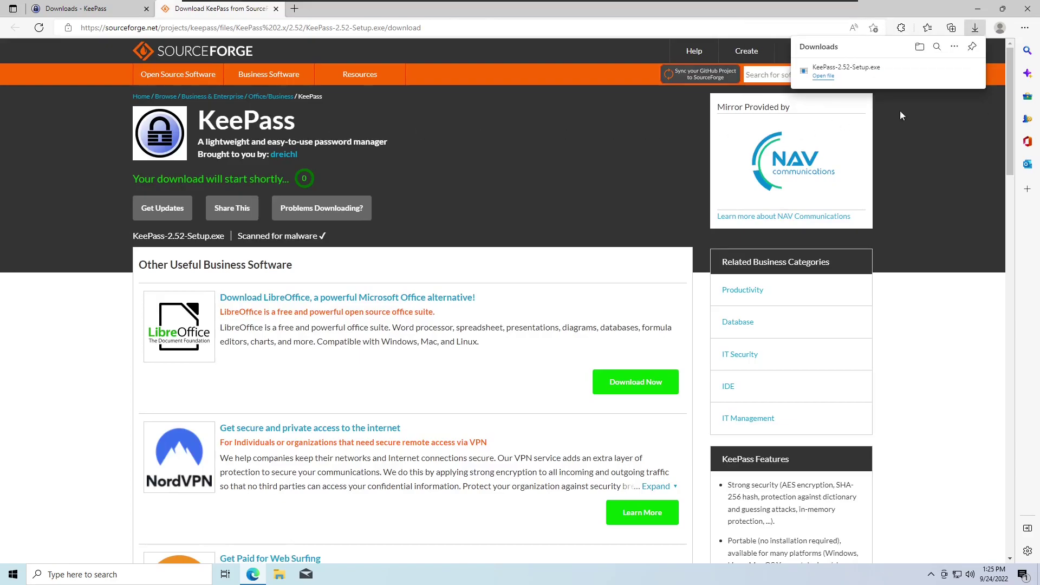
Run KeePass-2.52-Setup.exe and install it in English, accepting the licence agreement.
left_click(964, 71)
double_click(341, 204)
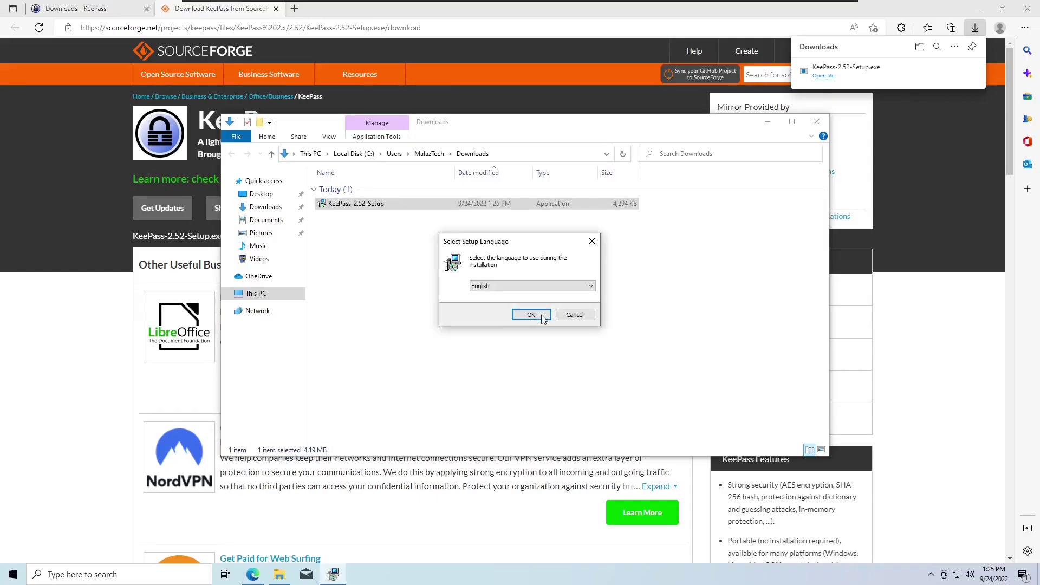
left_click(599, 314)
left_click(472, 336)
left_click(581, 374)
left_click(582, 374)
left_click(575, 376)
left_click(575, 376)
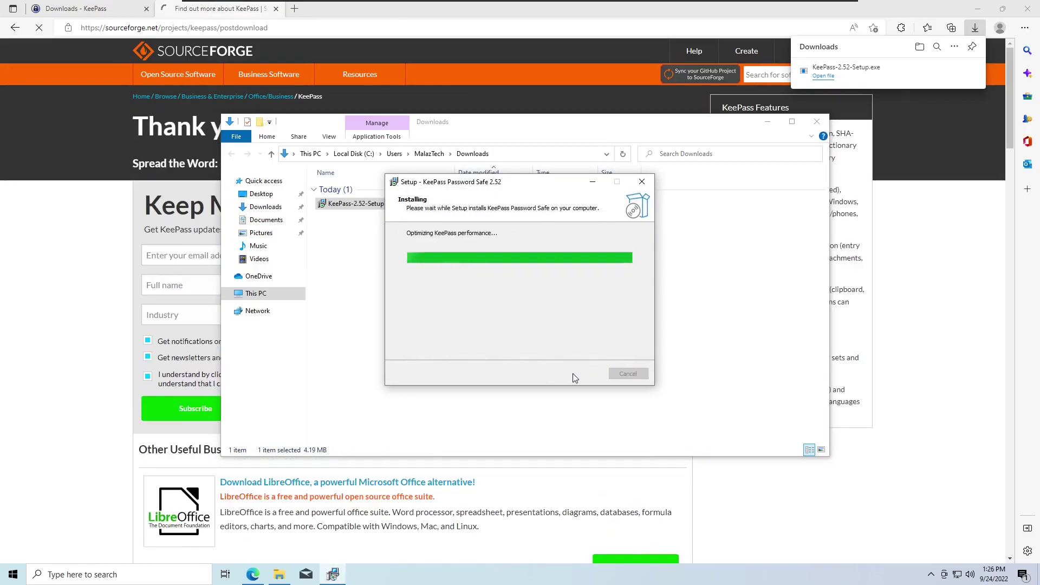
key("super+d")
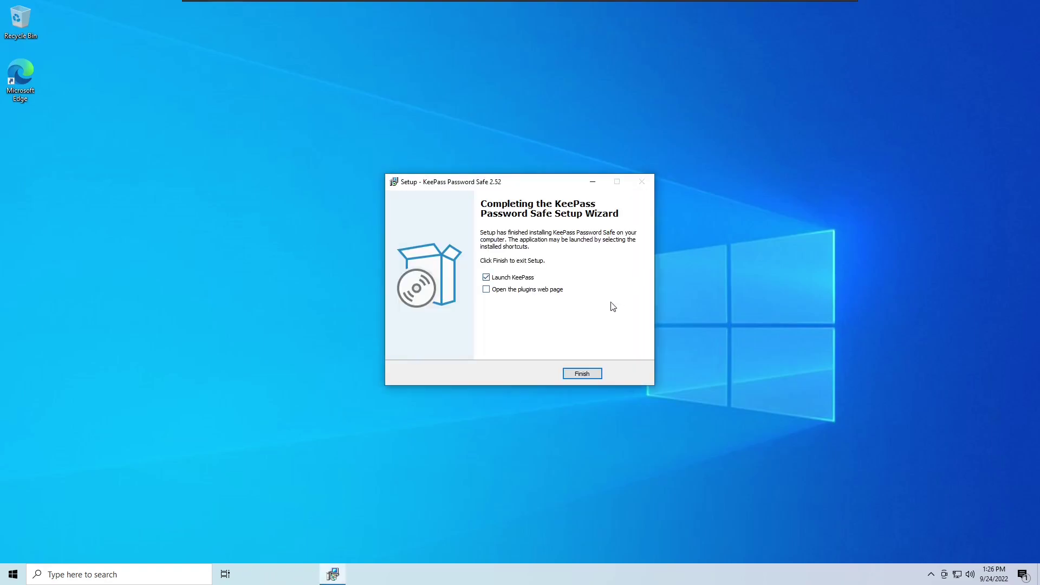
Finish setup, launch KeePass and start a new database, acknowledging the save-location notice.
left_click(581, 375)
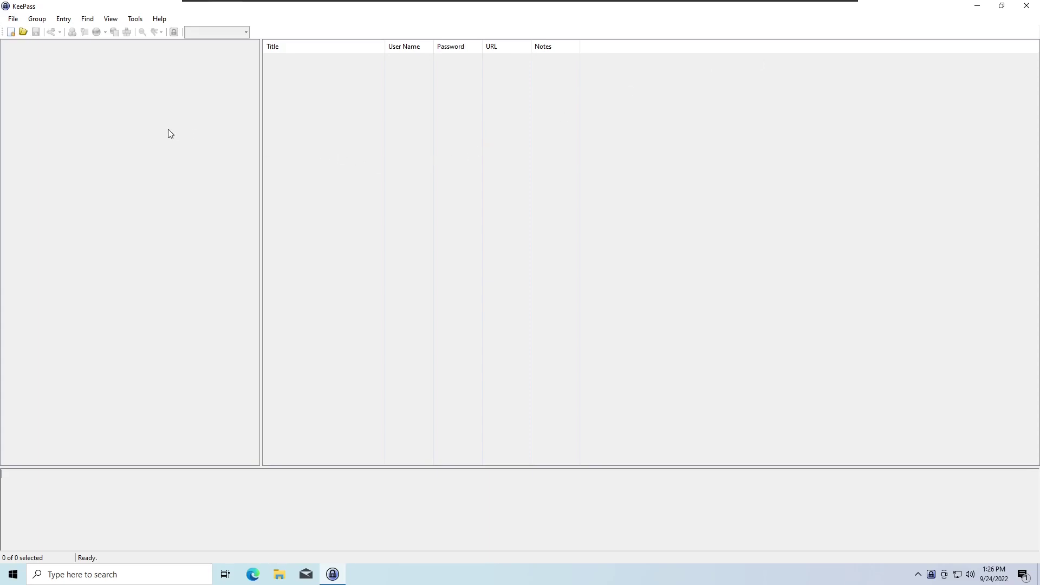
left_click(11, 20)
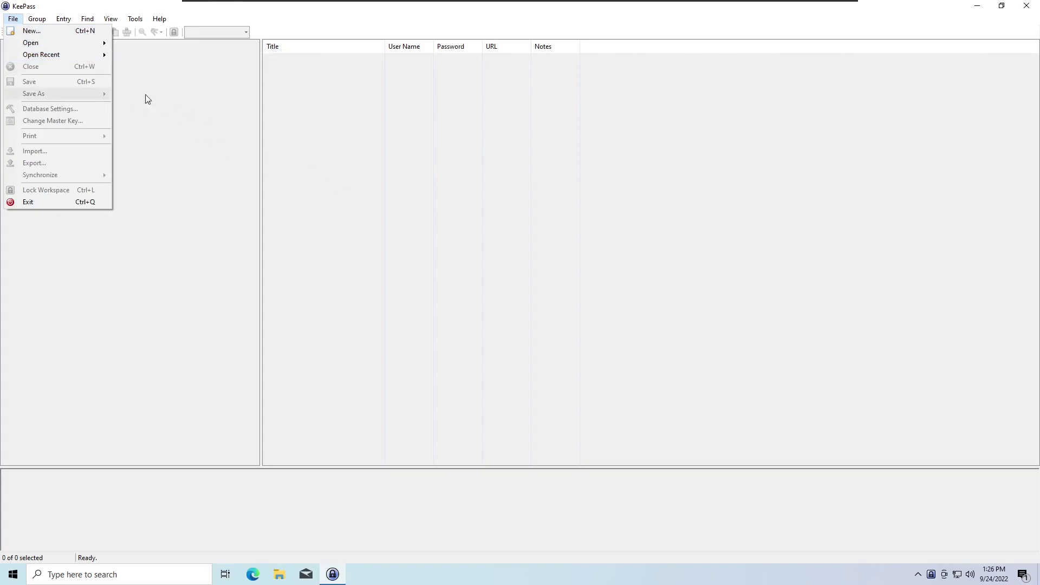
left_click(68, 6)
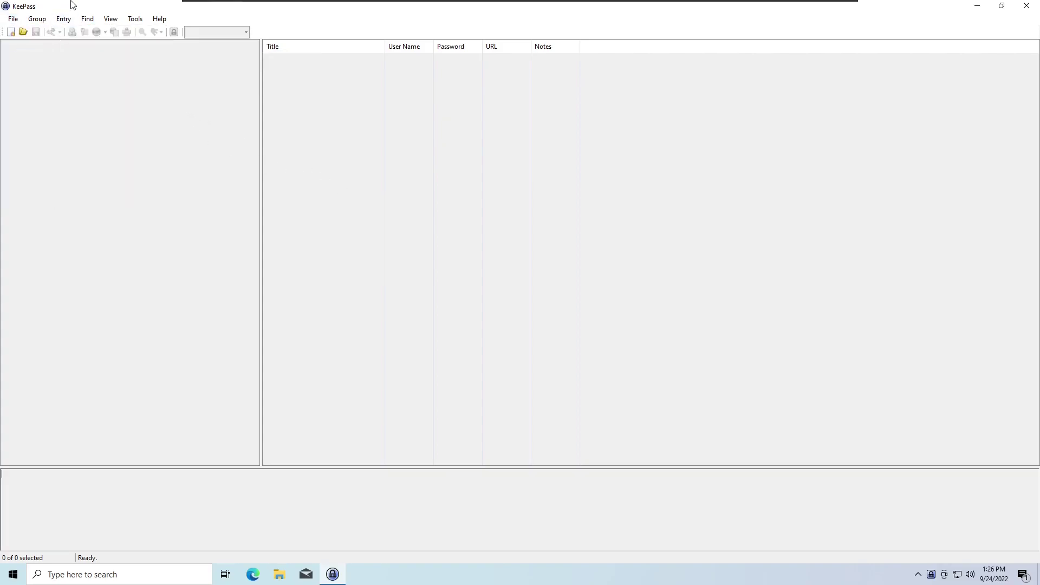
left_click(12, 35)
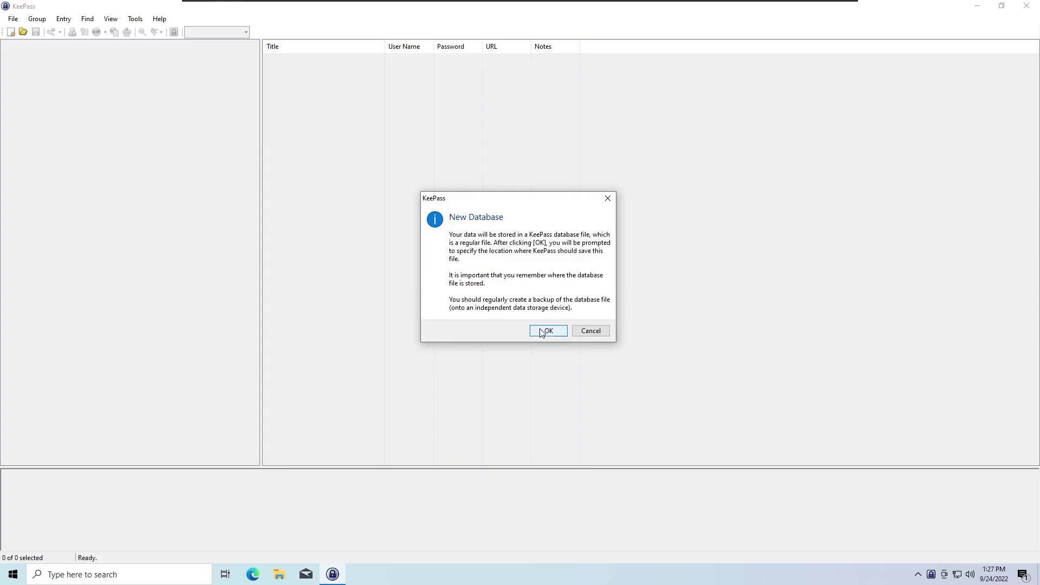
left_click(541, 332)
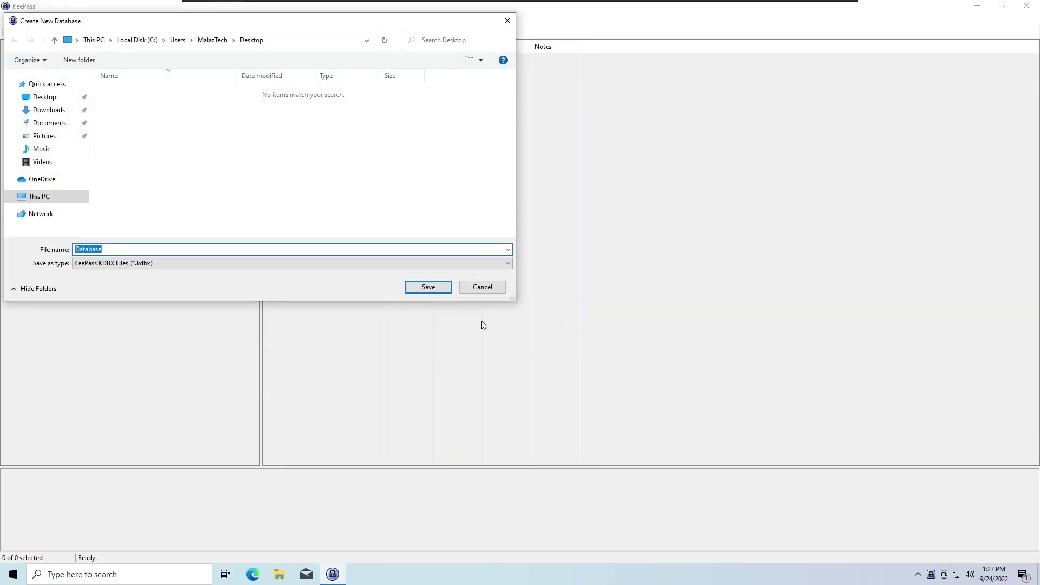
Save the new database file on the Desktop as example_database.
left_click(54, 98)
left_click(49, 110)
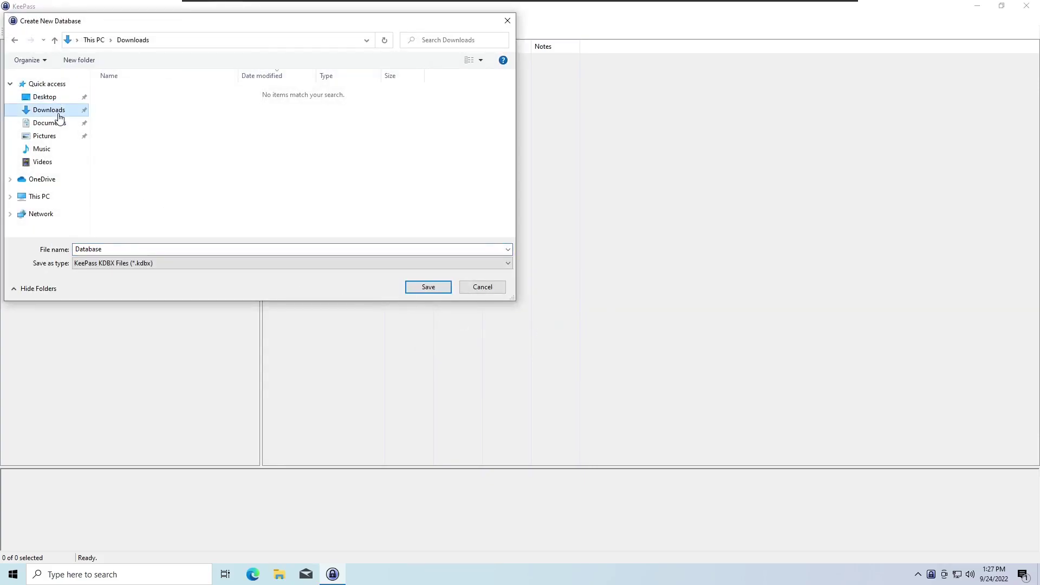
left_click(54, 99)
double_click(139, 250)
type("example_database")
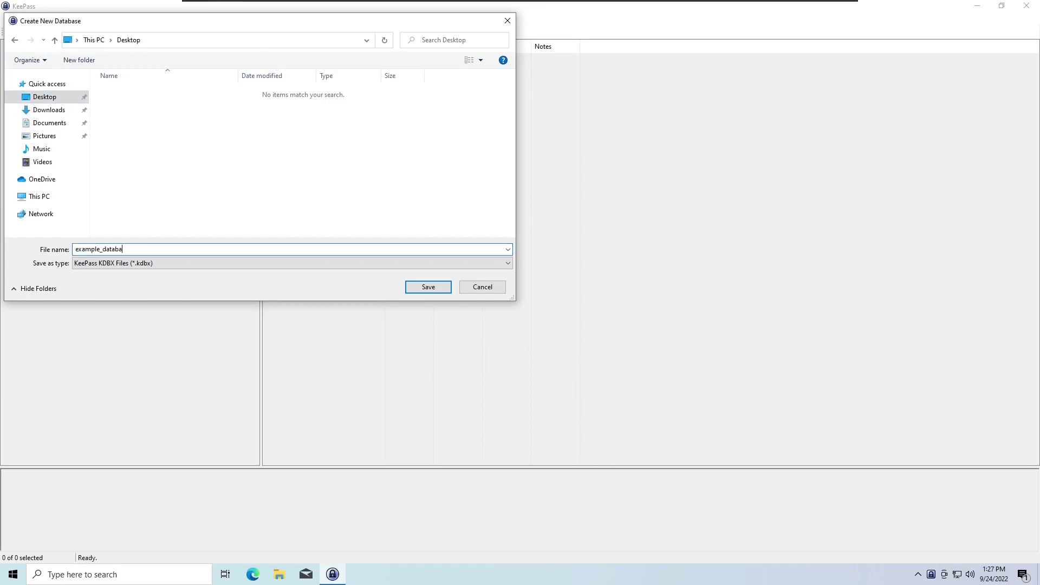
key("Return")
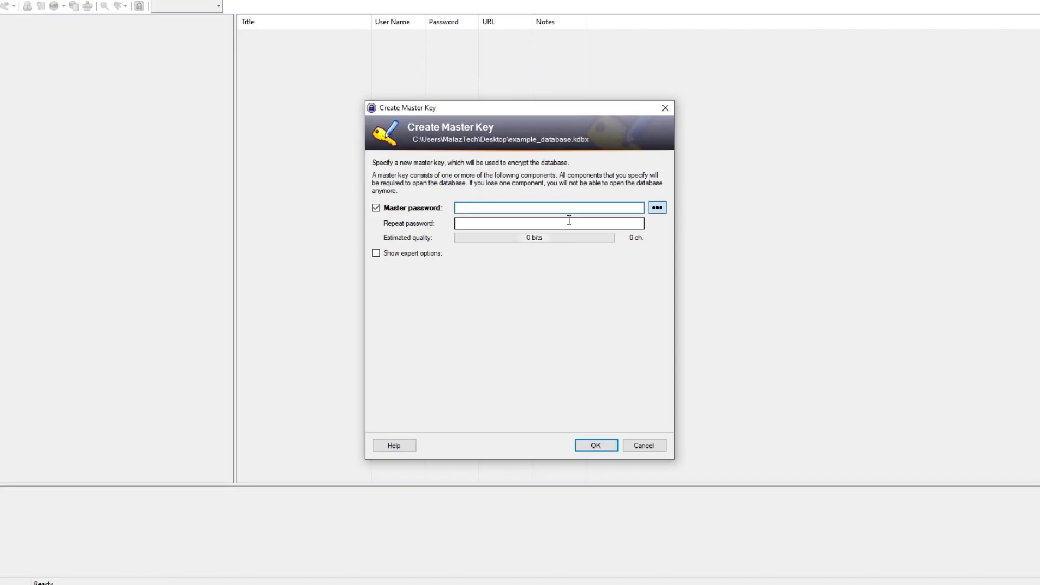
Enter a long master password with characters shown, then clear it and type a shorter one hidden.
left_click(659, 210)
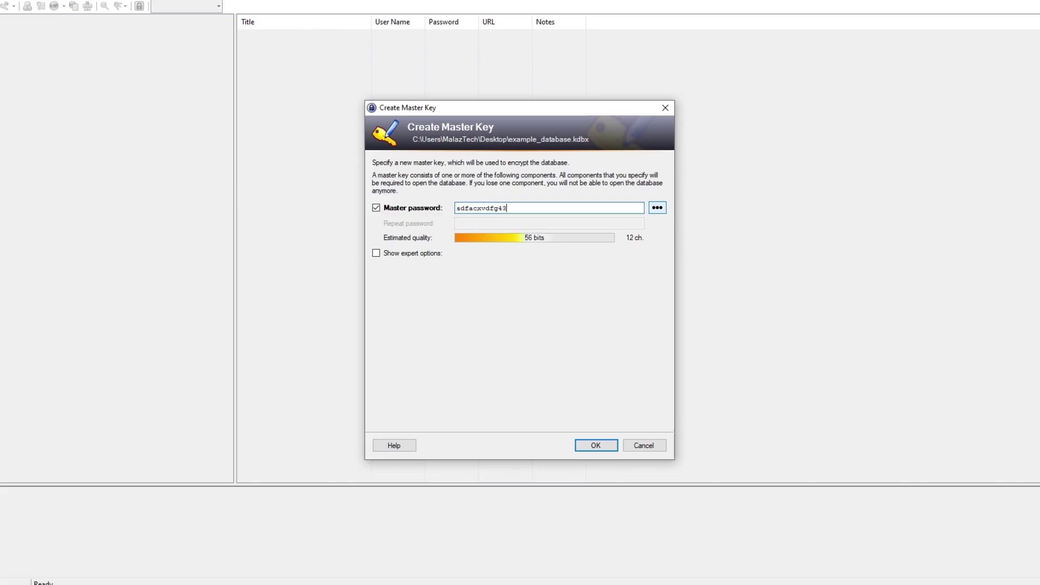
double_click(518, 208)
key("BackSpace")
left_click(658, 208)
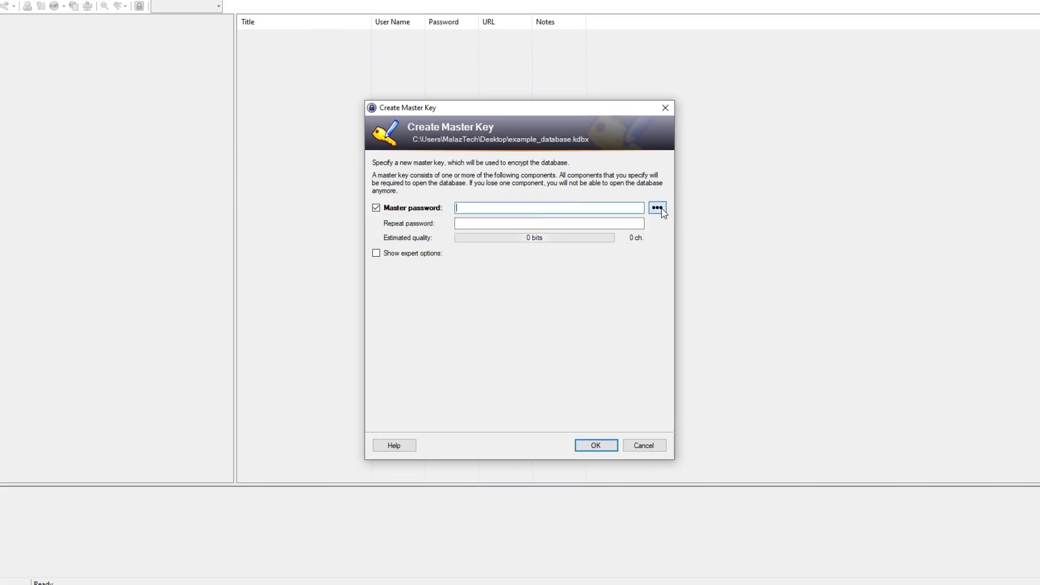
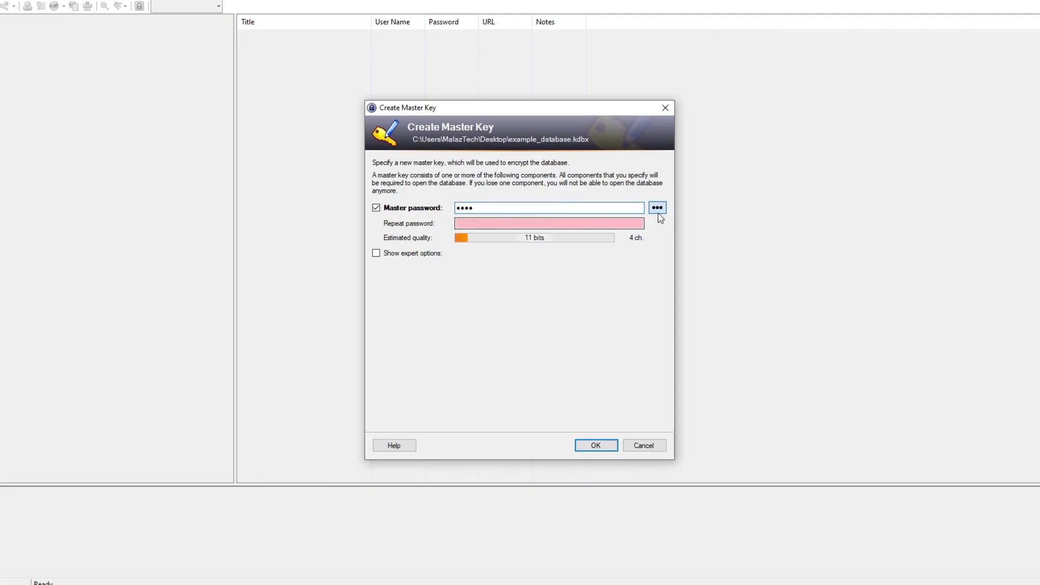
Set a four-character master password, repeat it, and accept the weak-password warning.
double_click(610, 211)
type("aaaa")
left_click(569, 224)
type("aaaa")
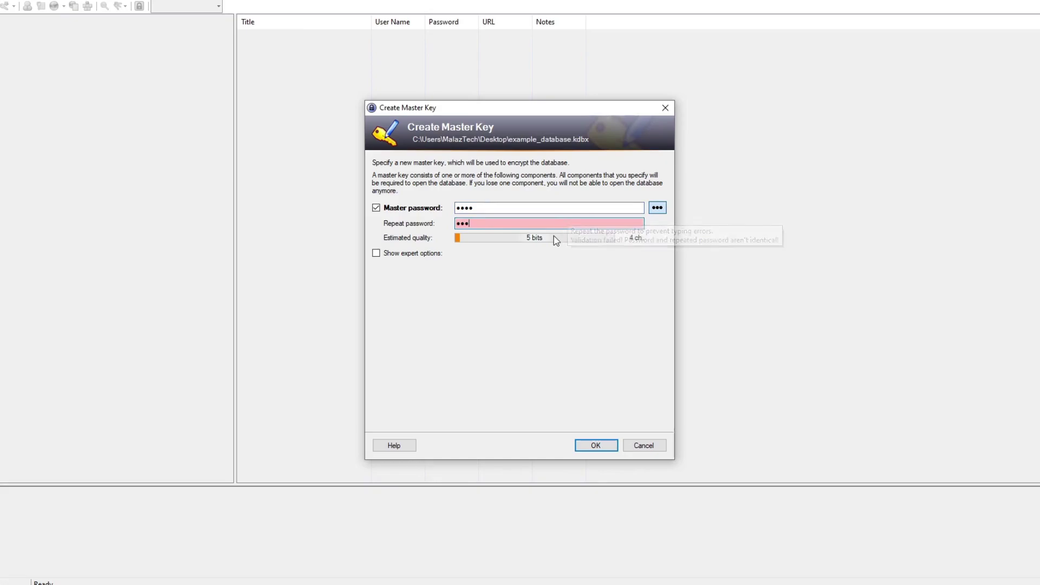
left_click(527, 207)
left_click(596, 445)
left_click(567, 329)
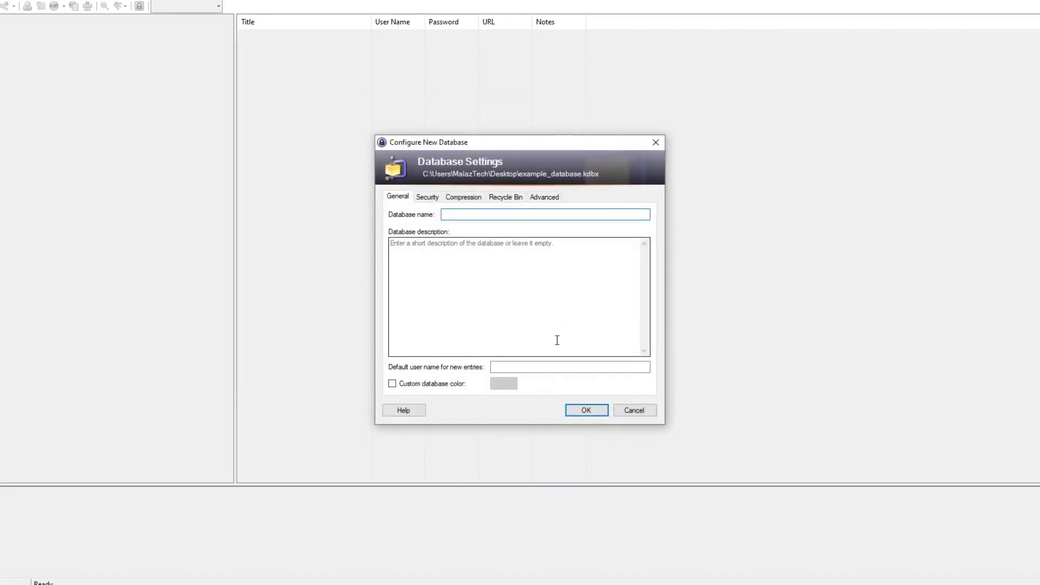
Name the database 'My main vault' with description 'Here goes a description'.
type("My main vault")
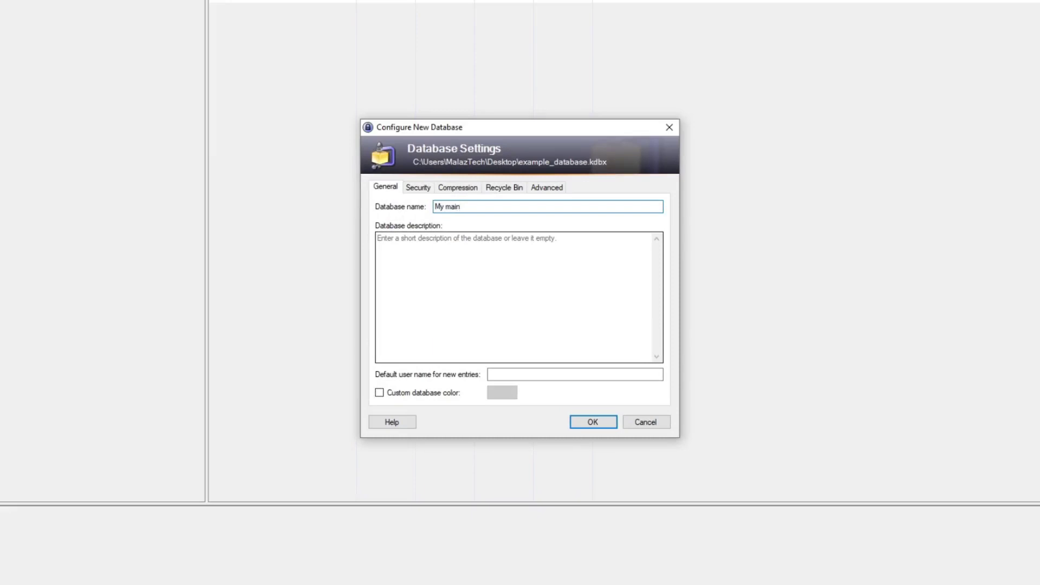
left_click(550, 268)
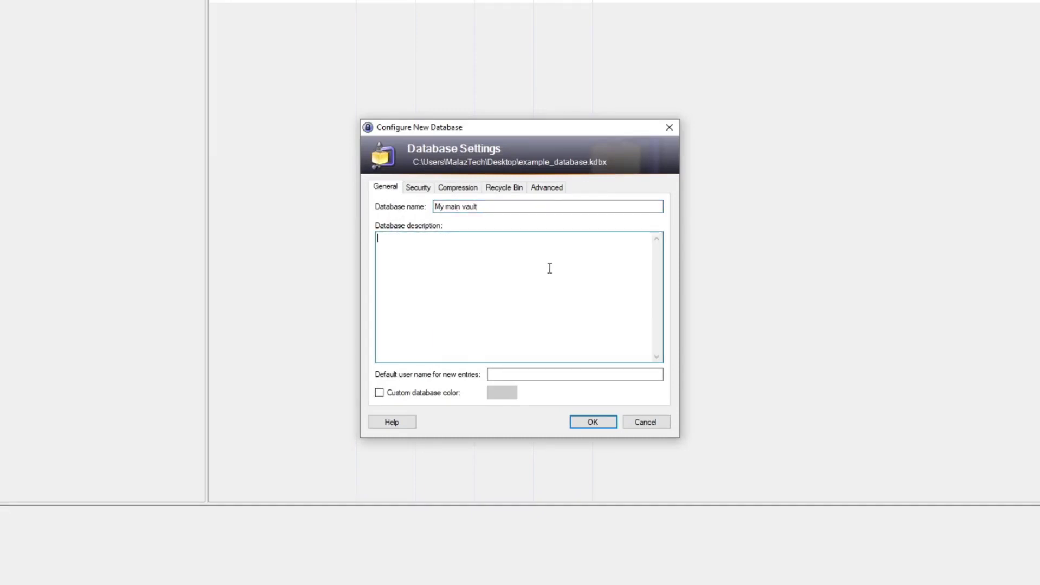
type("Here goes a desc")
type("ription")
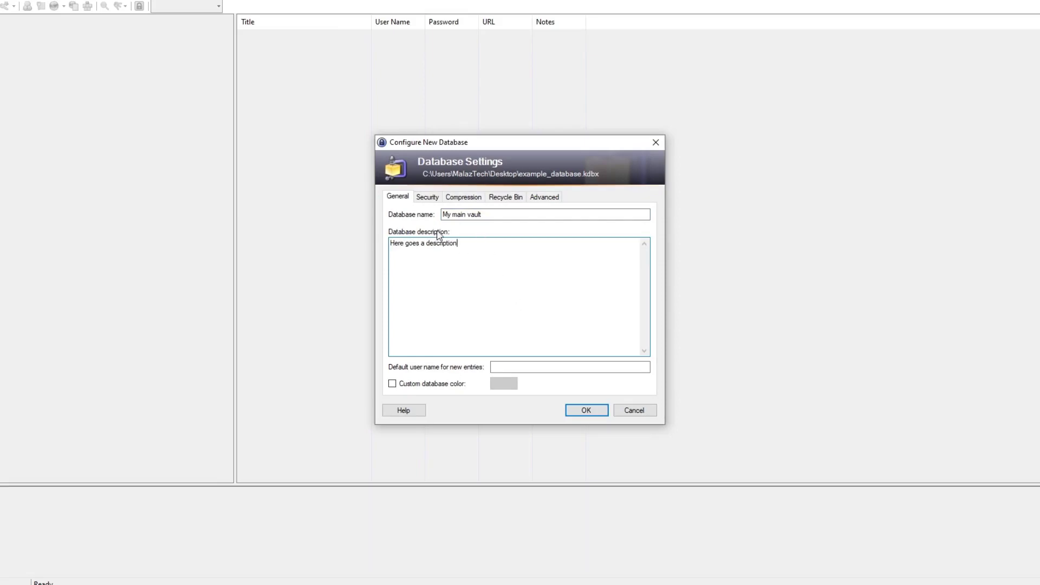
Review Security, Compression, Recycle Bin and Advanced settings, keeping AES/Rijndael, and apply them.
left_click(423, 198)
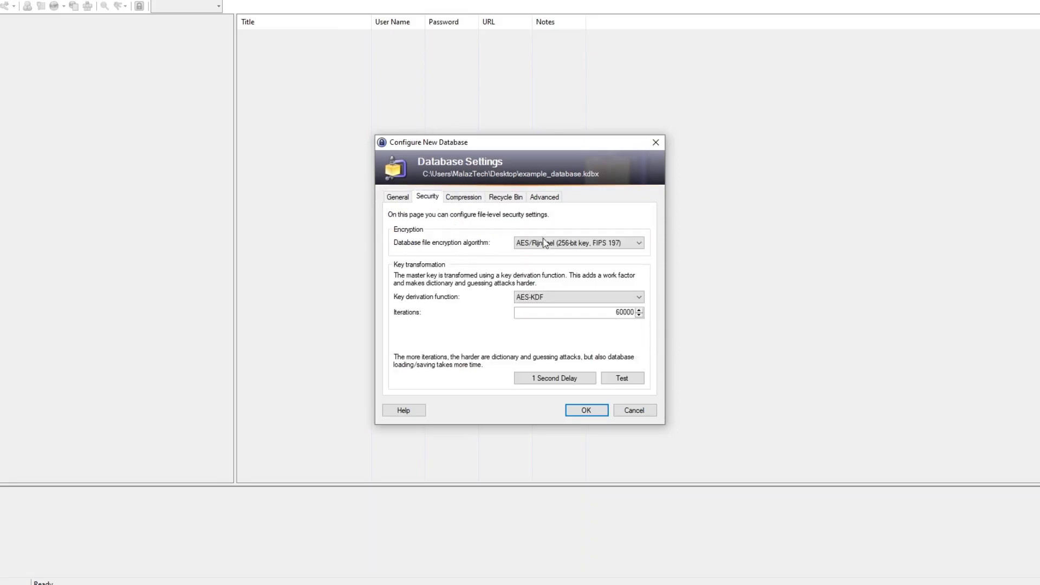
left_click(591, 253)
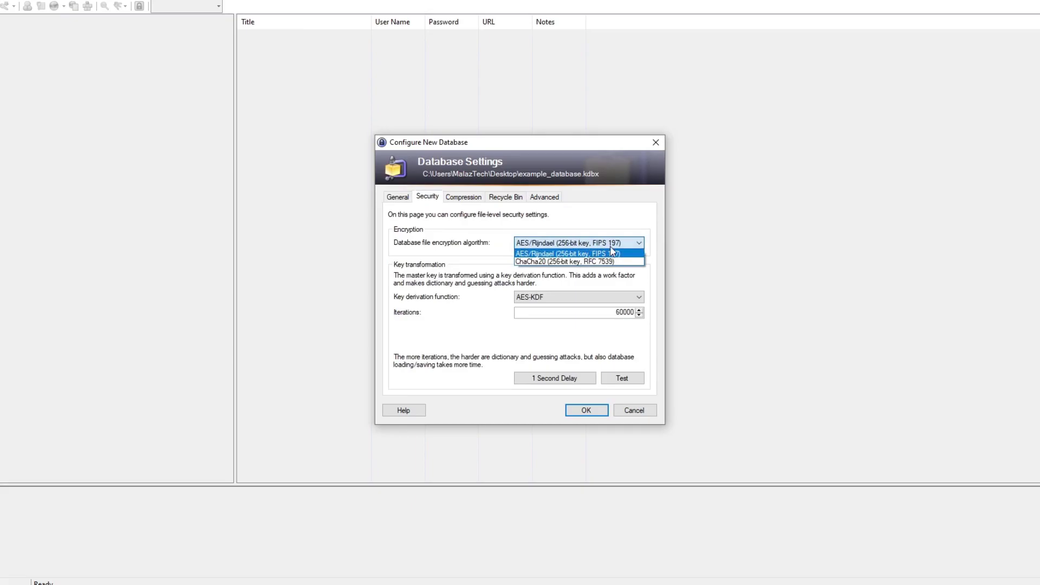
left_click(611, 253)
left_click(464, 198)
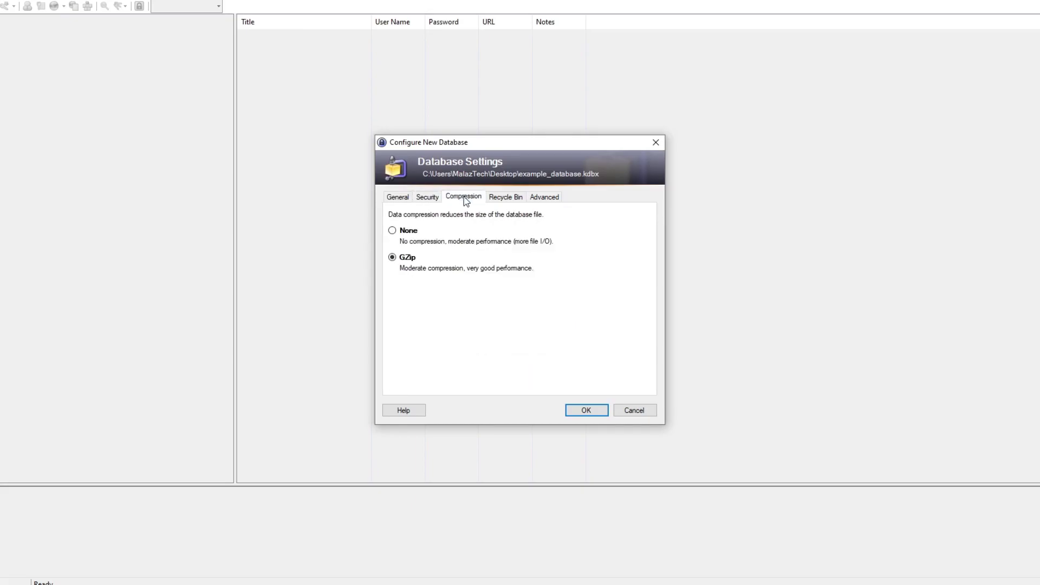
left_click(522, 198)
left_click(544, 198)
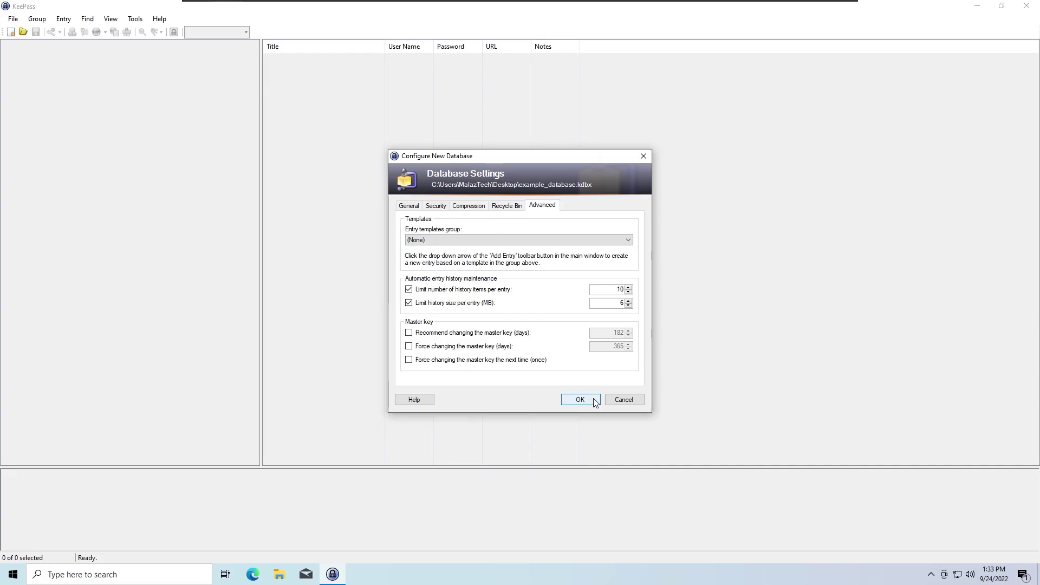
left_click(593, 400)
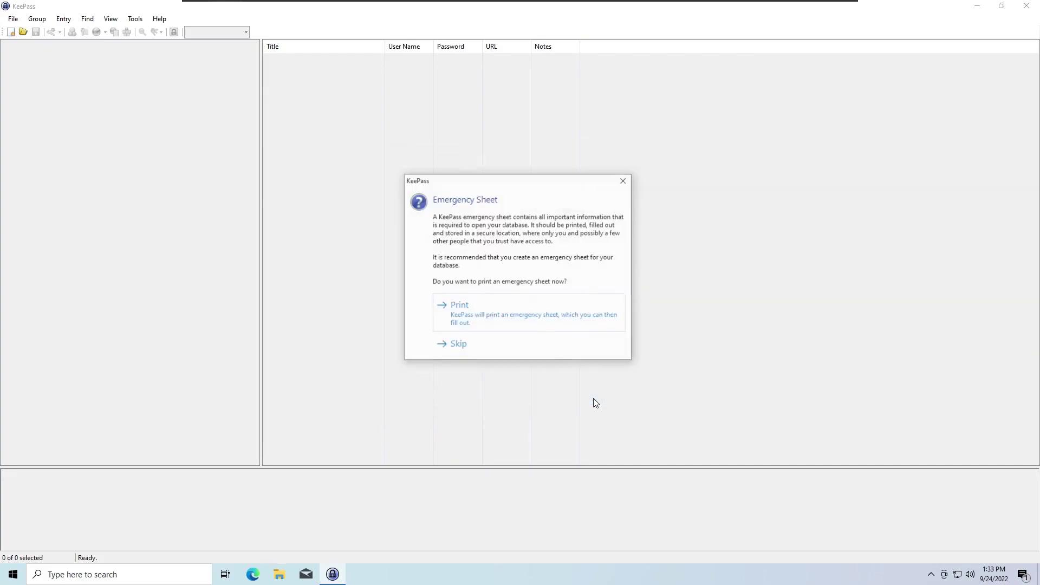
Print the emergency sheet to a PDF named 'a' on the Desktop, then return to the groups.
left_click(555, 321)
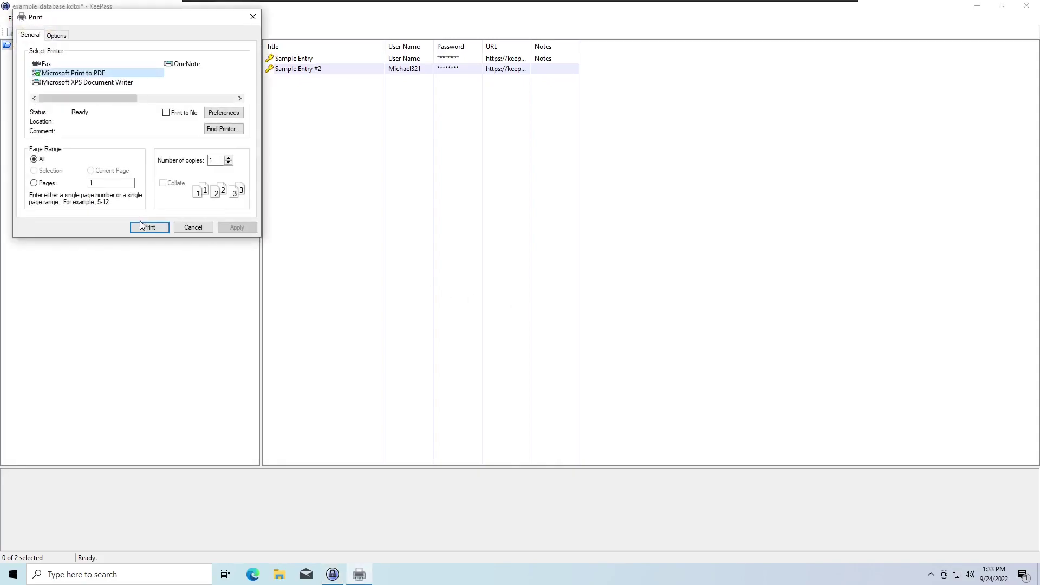
left_click(149, 227)
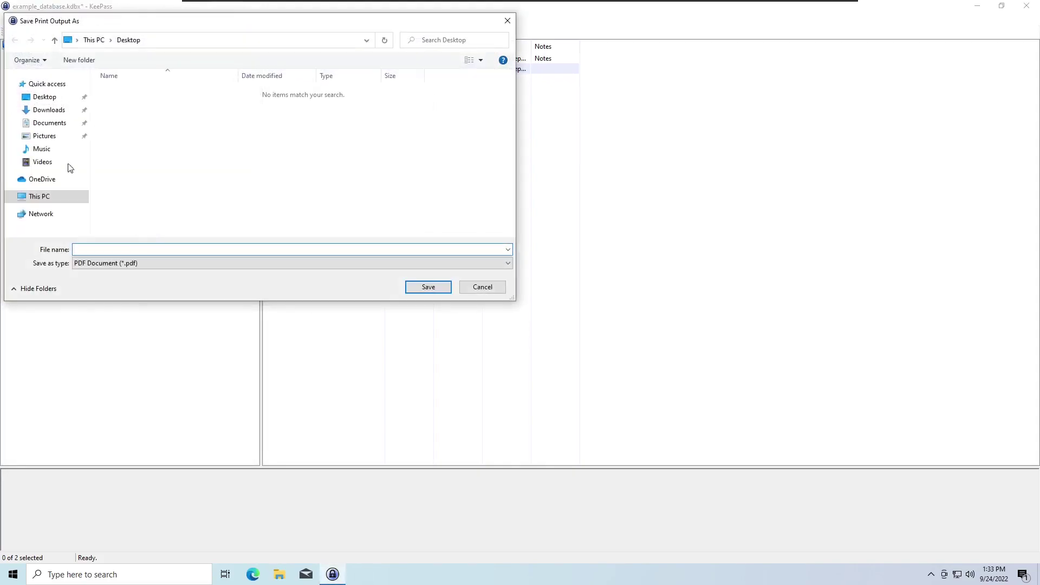
type("a")
left_click(429, 291)
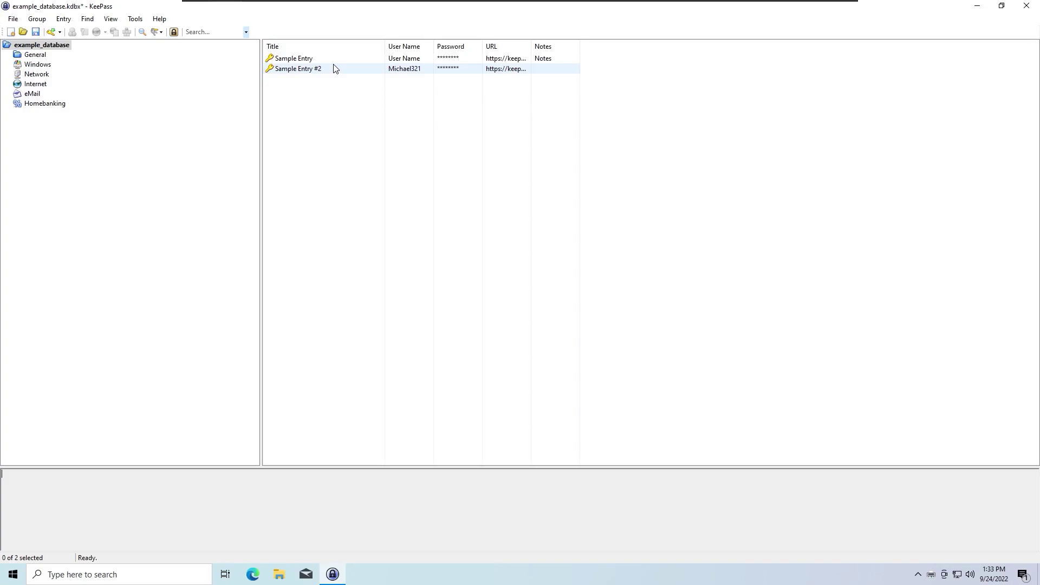
left_click(32, 93)
Delete the Homebanking group into the Recycle Bin, then collapse the bin and return to the root.
left_click(45, 103)
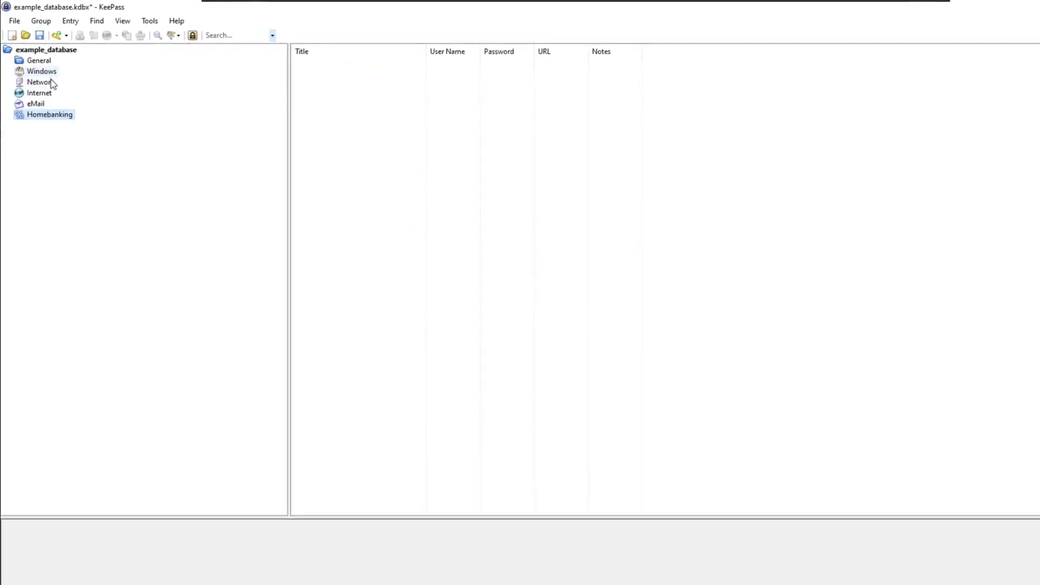
right_click(54, 116)
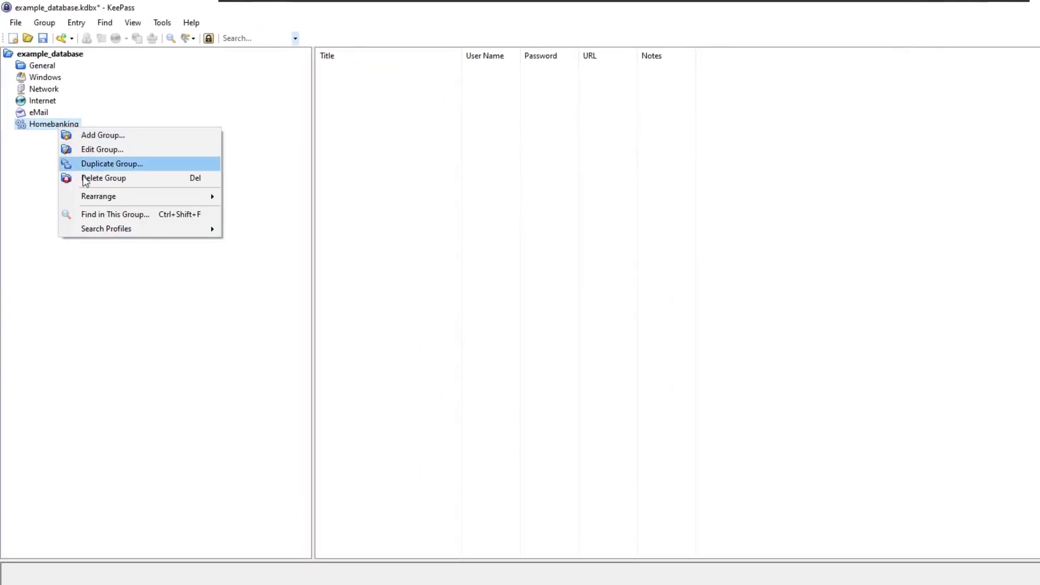
left_click(84, 179)
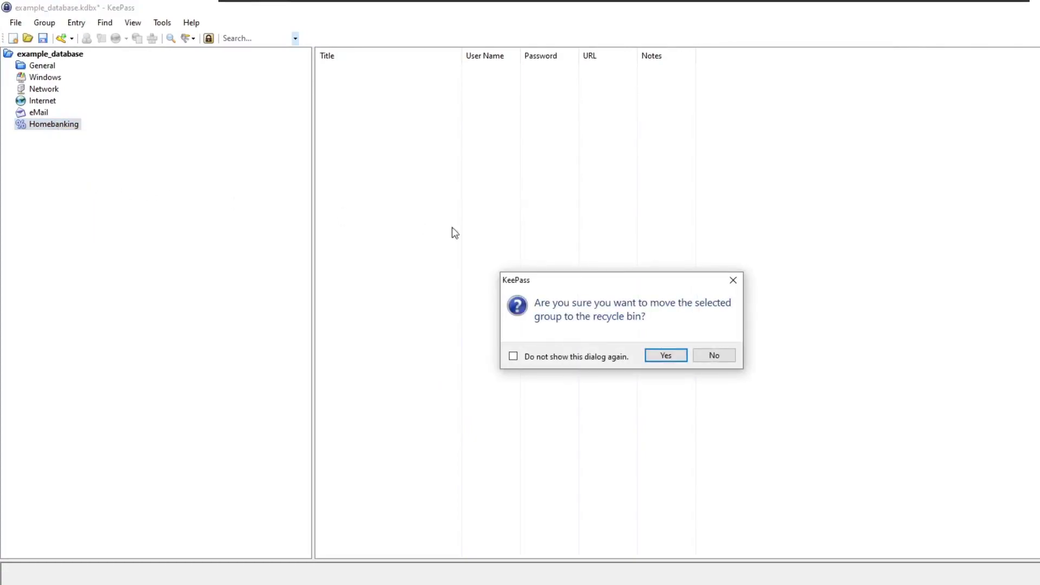
left_click(660, 356)
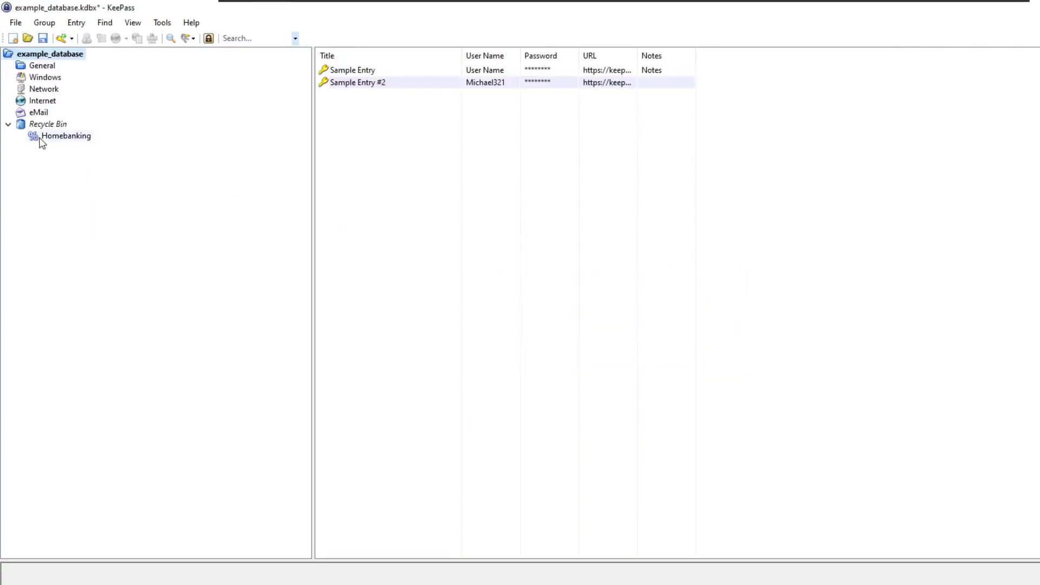
left_click(8, 125)
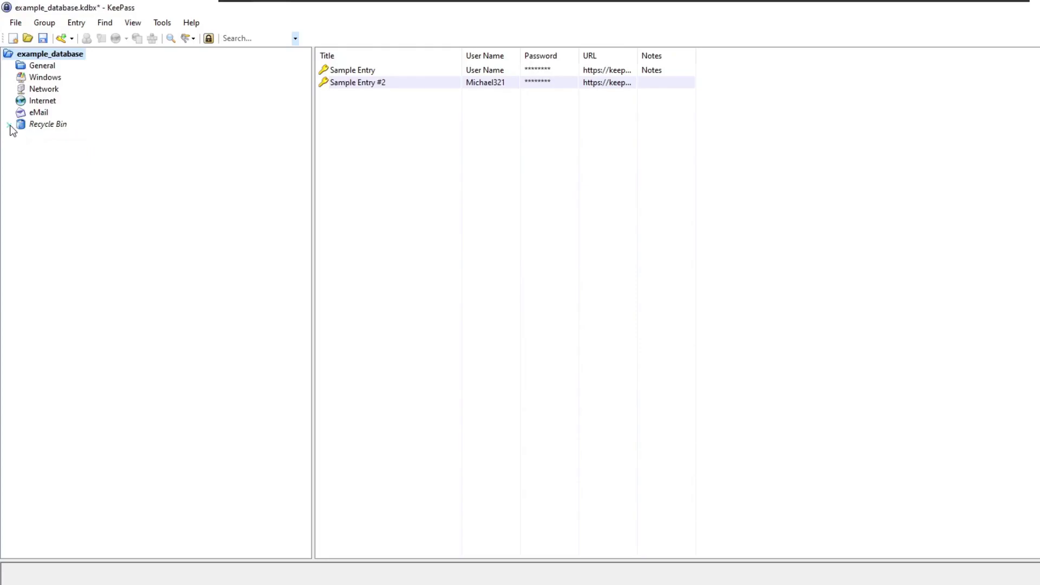
left_click(34, 124)
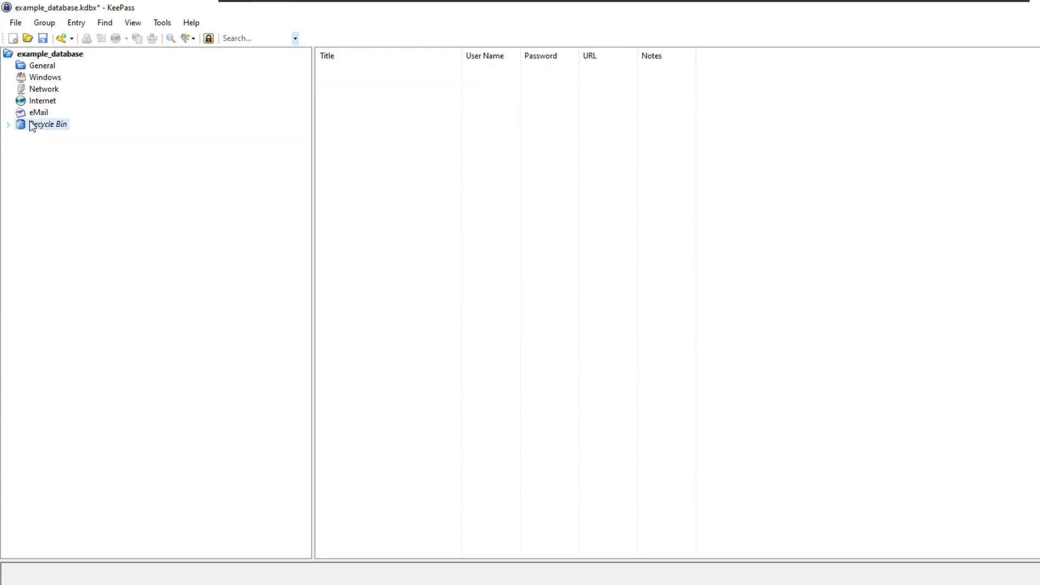
left_click(71, 56)
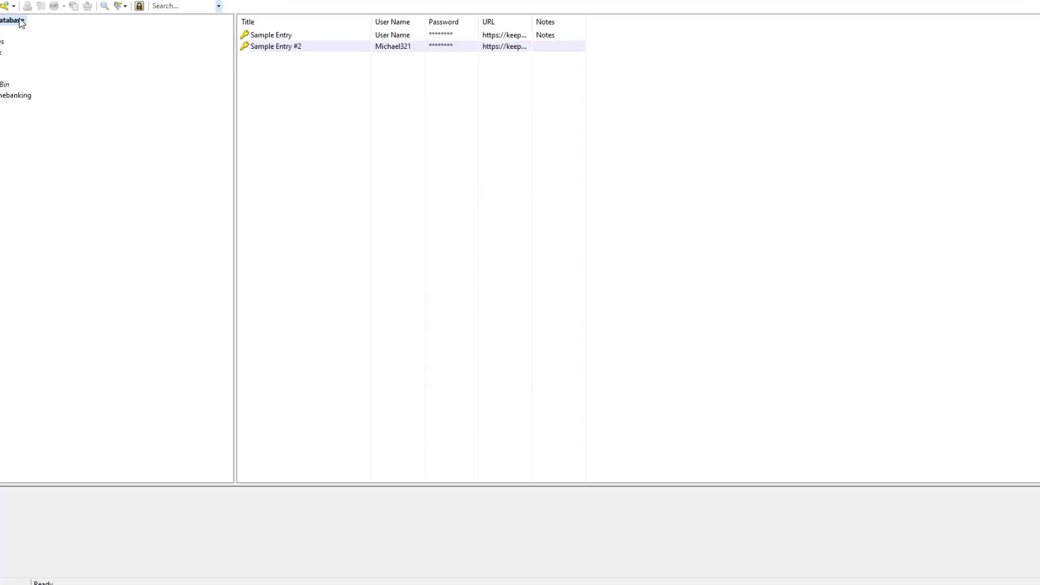
Add a new top-level group under example_database, entering 'Videso SSites' as its name.
right_click(73, 54)
left_click(61, 28)
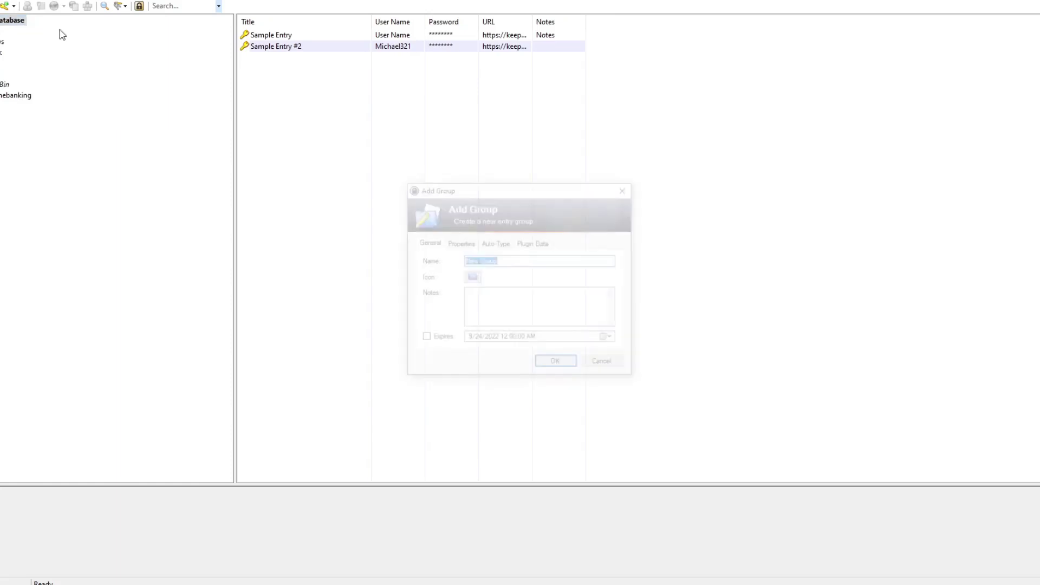
type("Videso S")
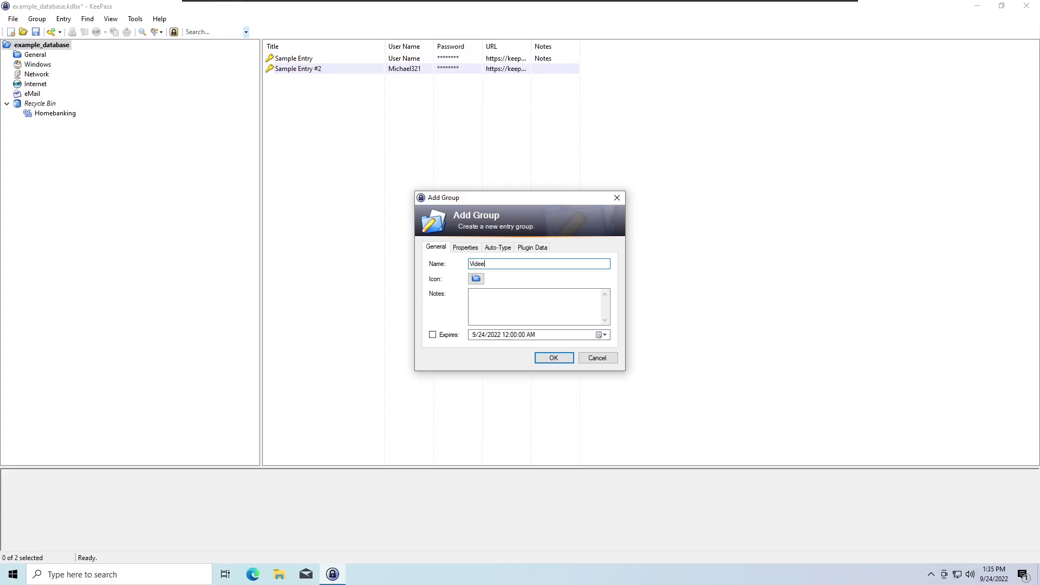
type("Sites")
key("Return")
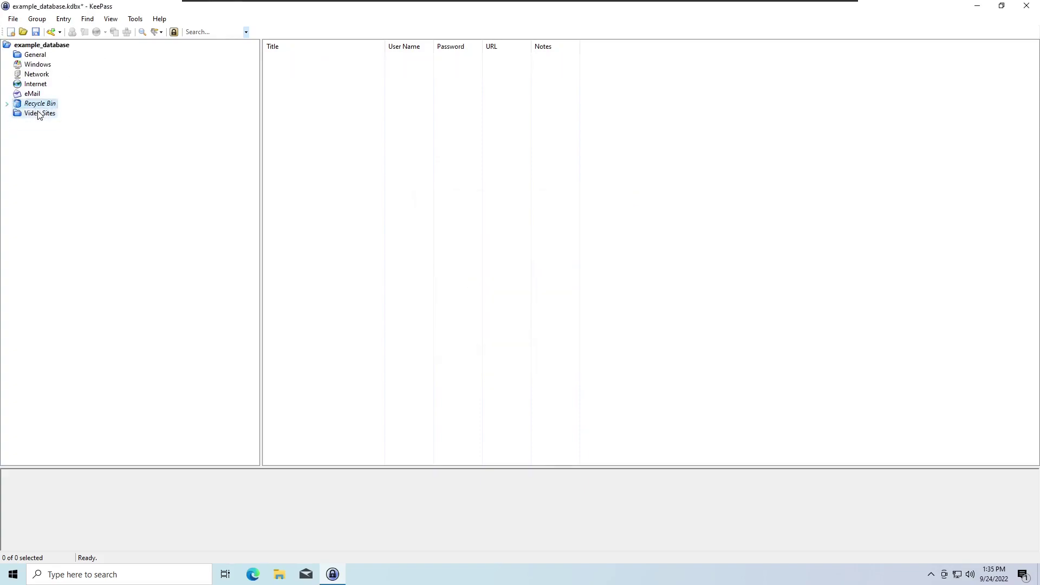
left_click(45, 47)
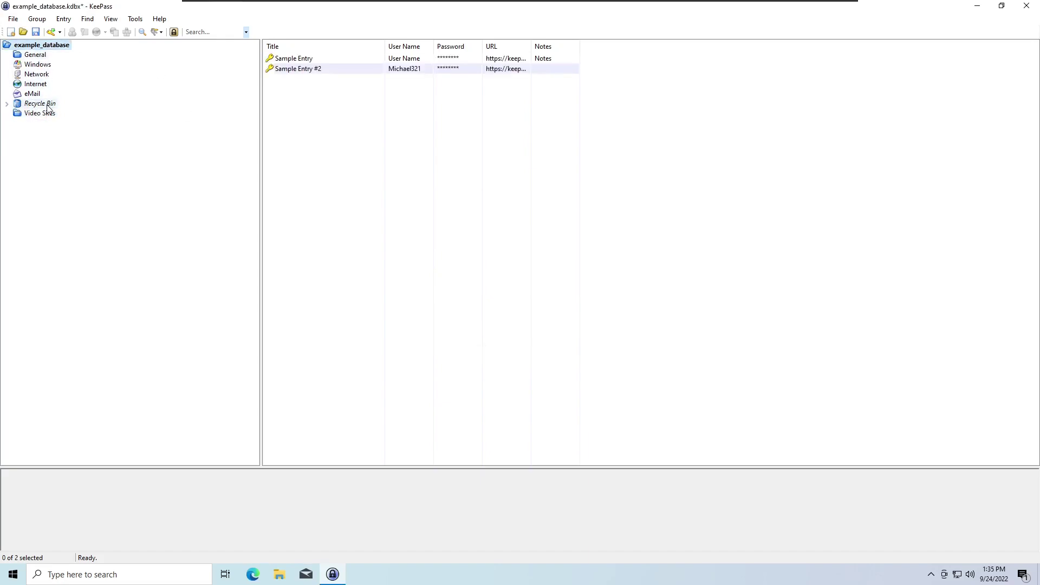
Add an entry titled YT in Video Sites, with the account's e-mail as the user name.
left_click(48, 114)
right_click(337, 113)
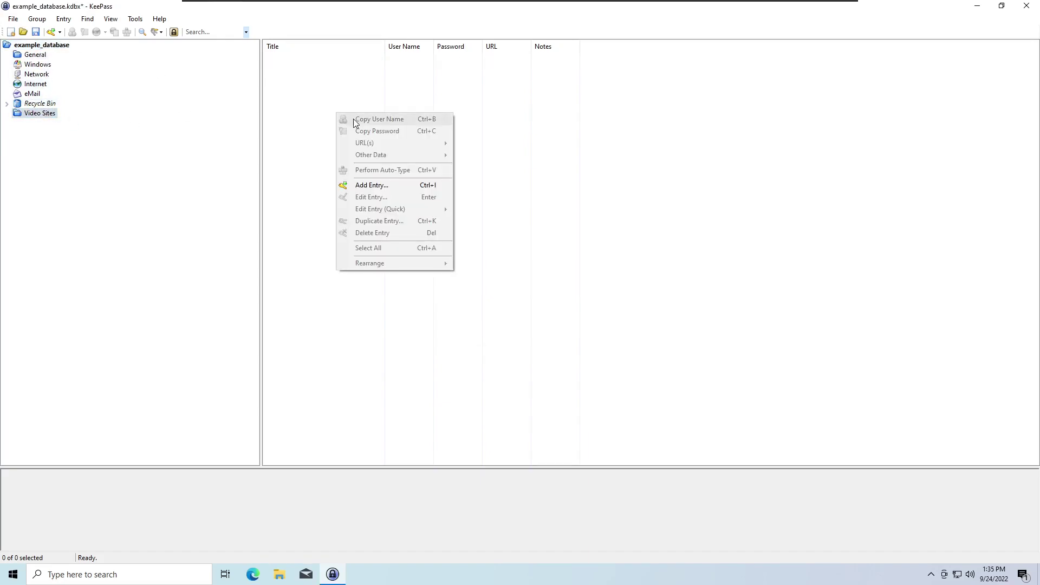
left_click(392, 187)
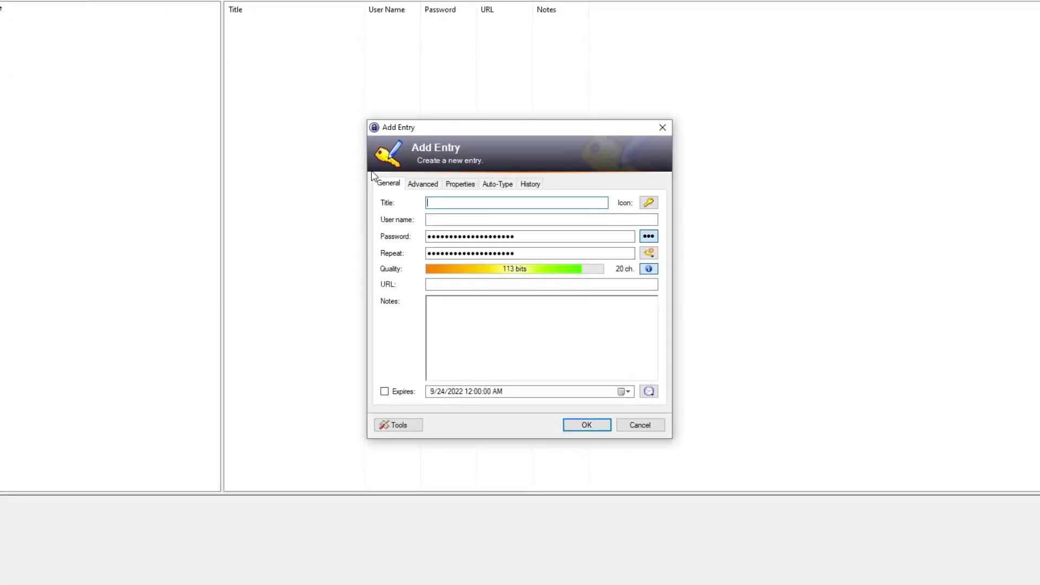
type("YT")
key("Tab")
type("me@gmail.com")
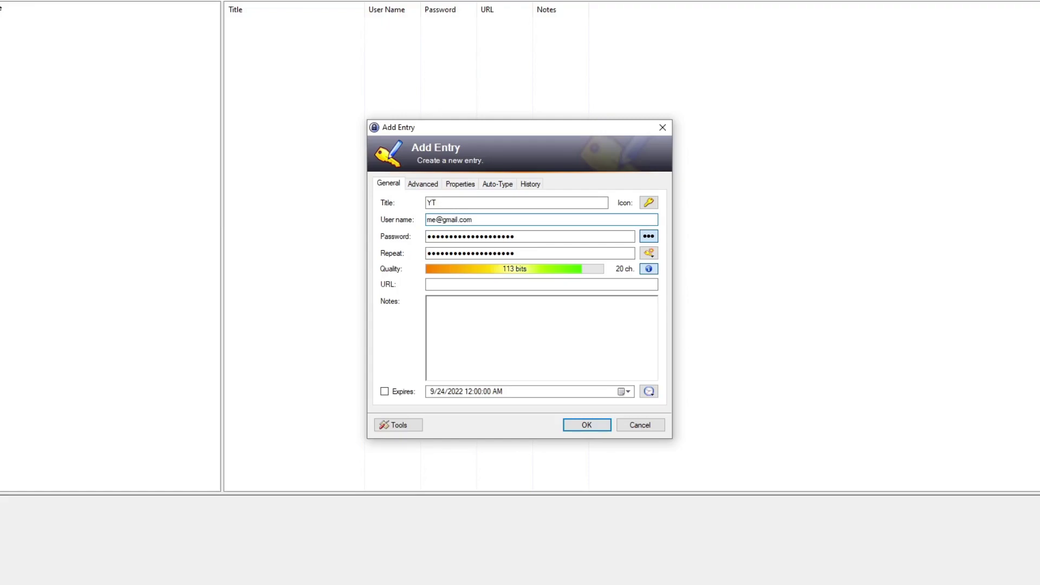
Replace the YT entry's password with a freshly generated 20-character one from the generator options.
left_click(649, 236)
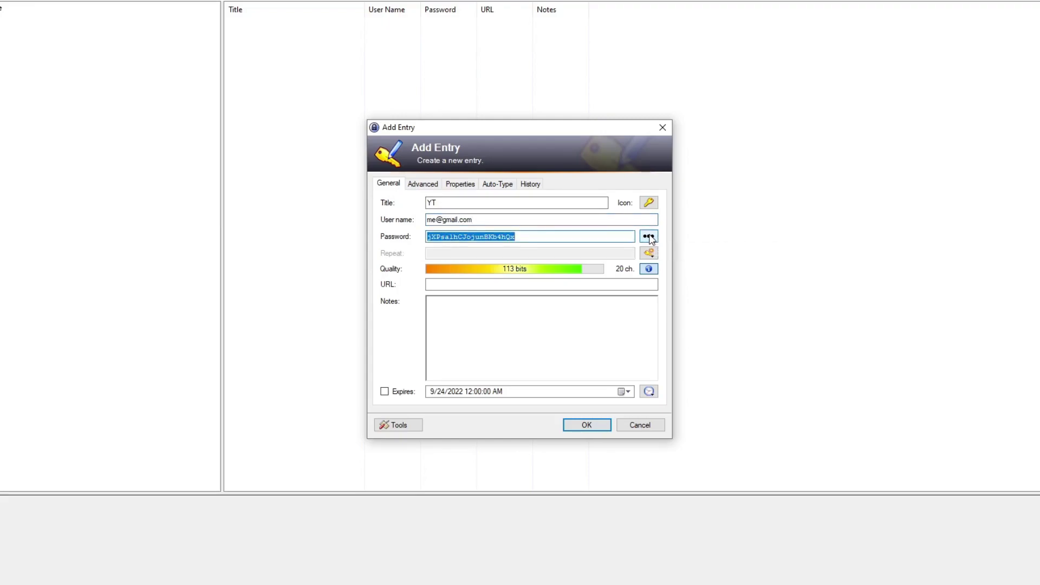
left_click(650, 237)
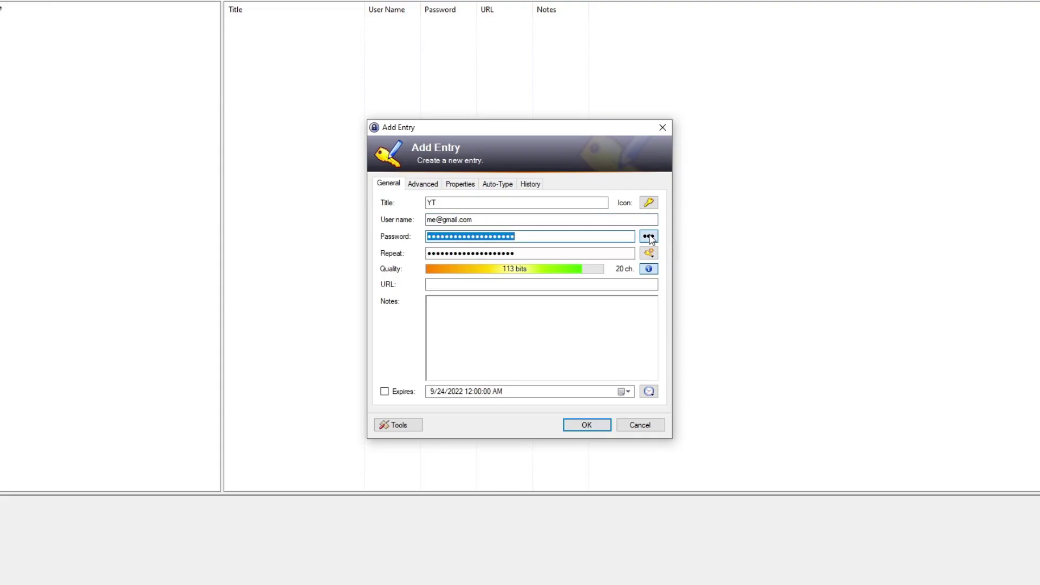
left_click(652, 255)
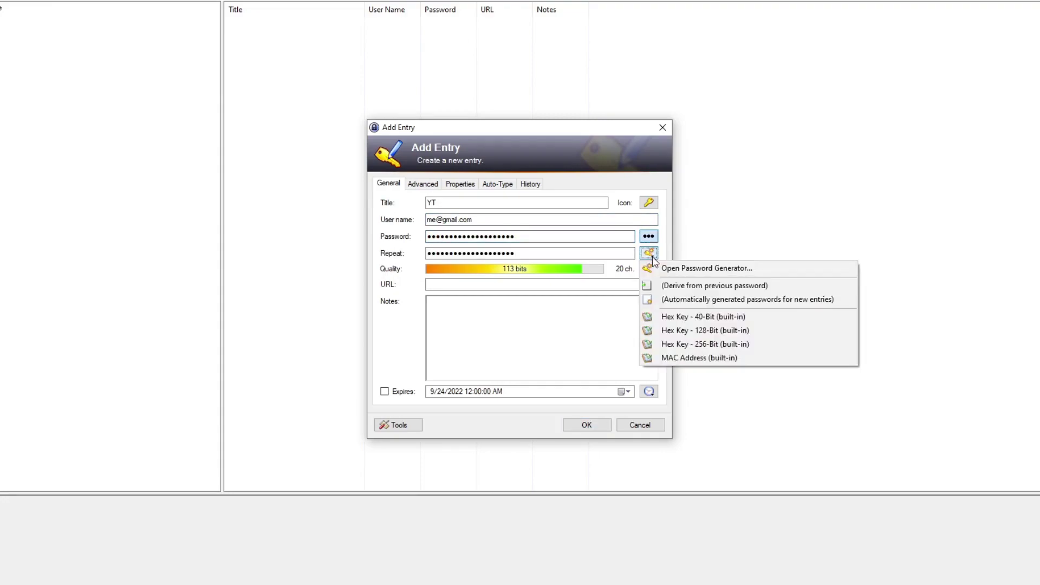
left_click(673, 285)
left_click(649, 253)
left_click(665, 299)
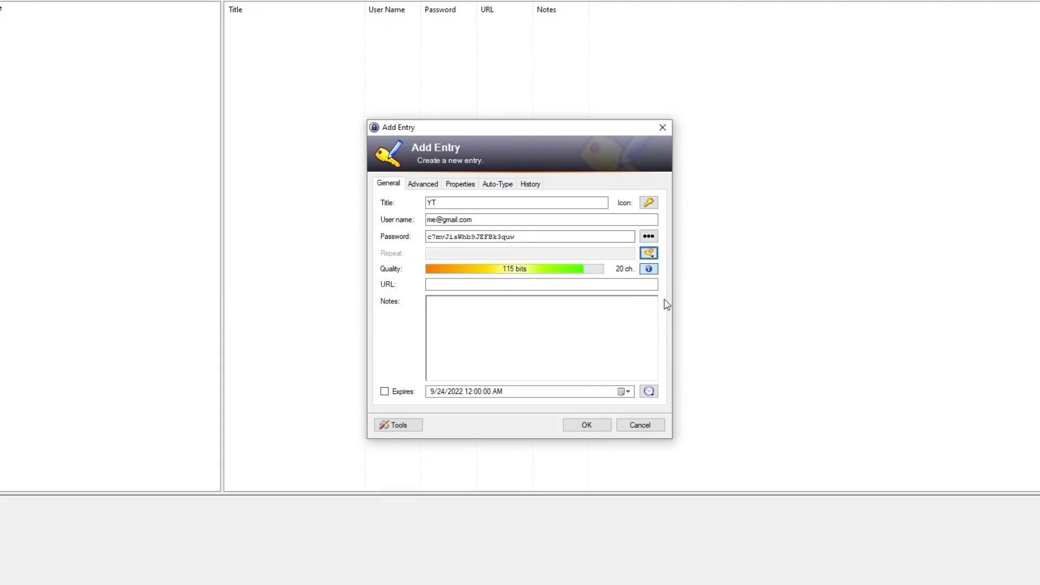
left_click(653, 253)
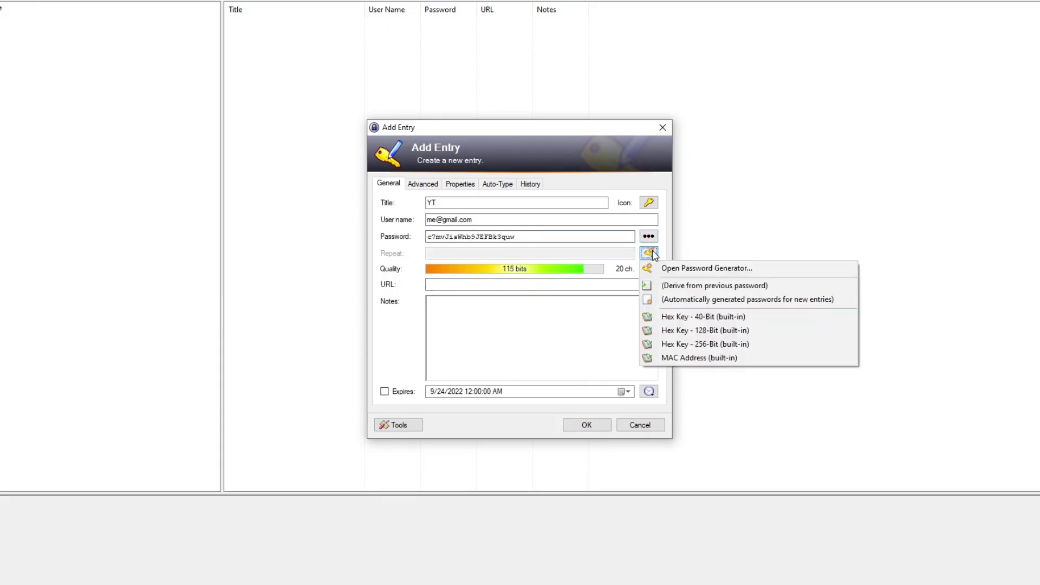
Generate the YT password with underscores allowed, saving the settings as profile 'My For Them'.
left_click(662, 269)
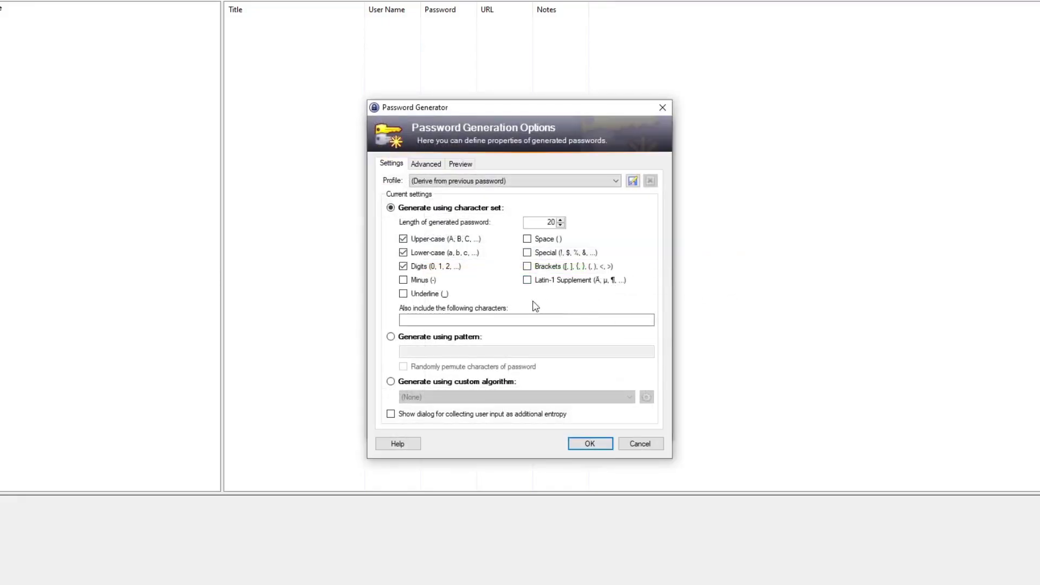
left_click(429, 298)
left_click(633, 181)
type("My For Them")
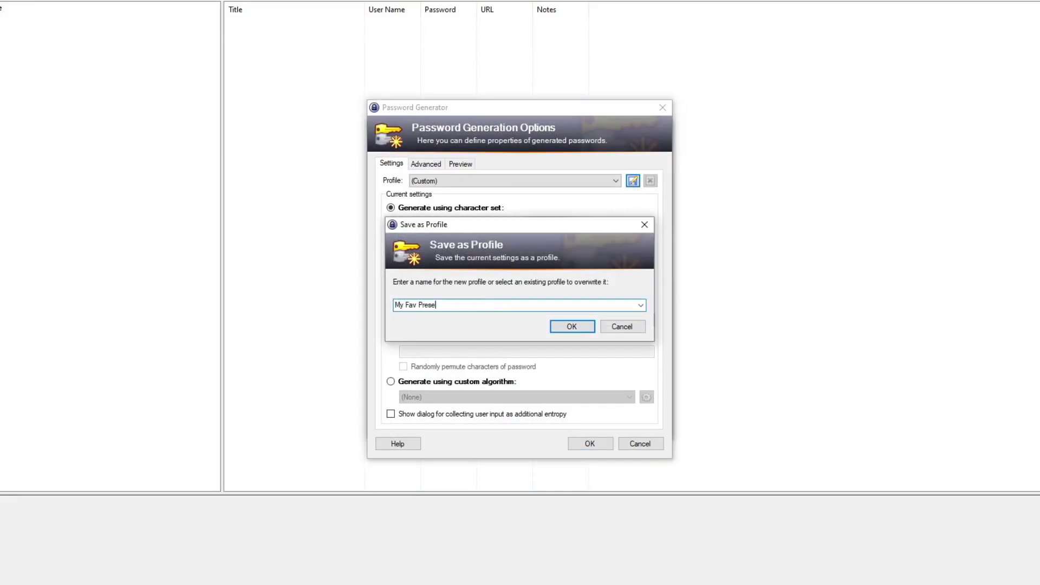
key("Return")
left_click(590, 444)
type("https://youtube.com")
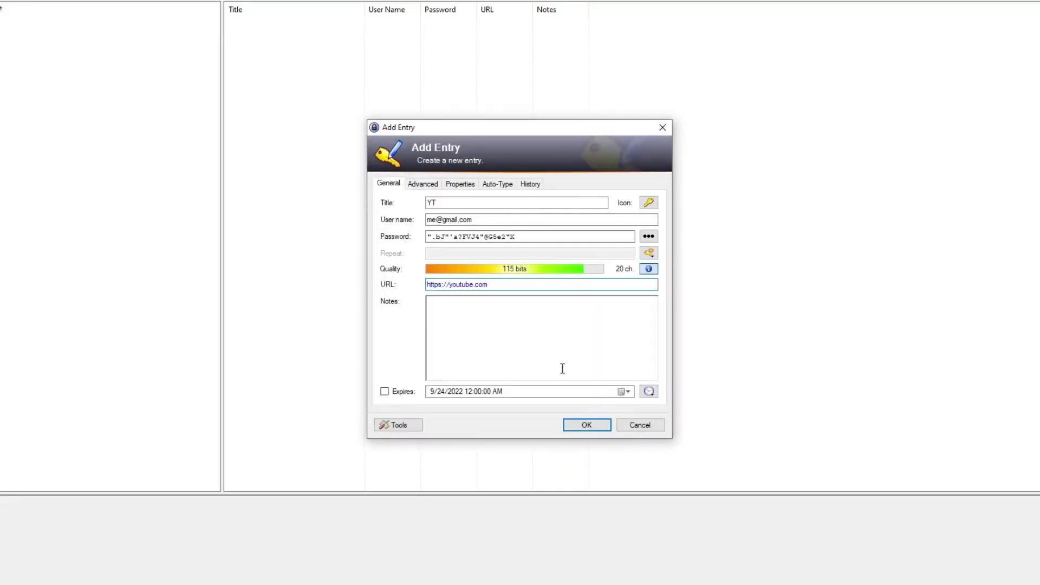
left_click(562, 369)
type("my username is ABC")
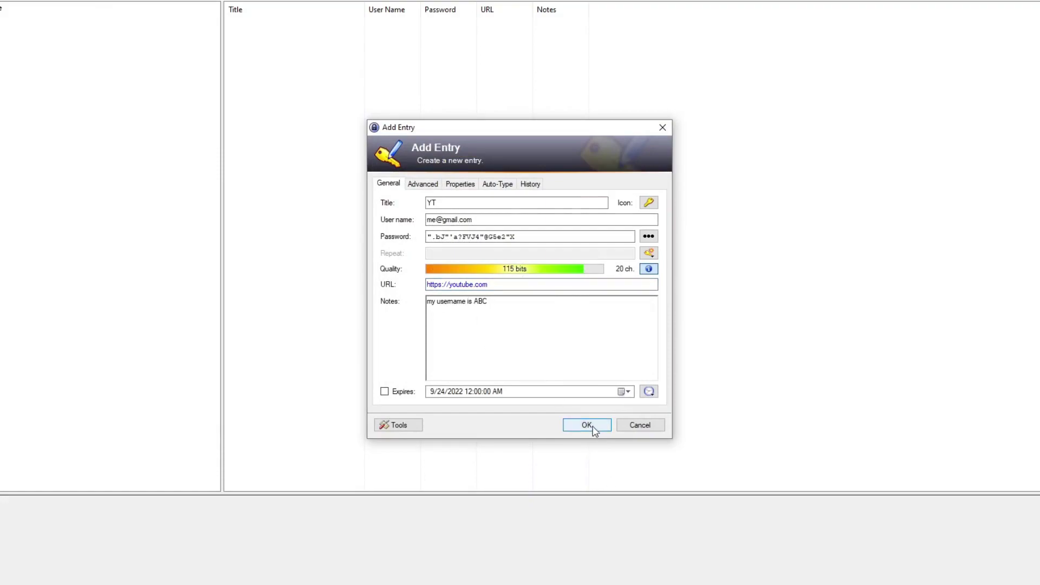
left_click(592, 427)
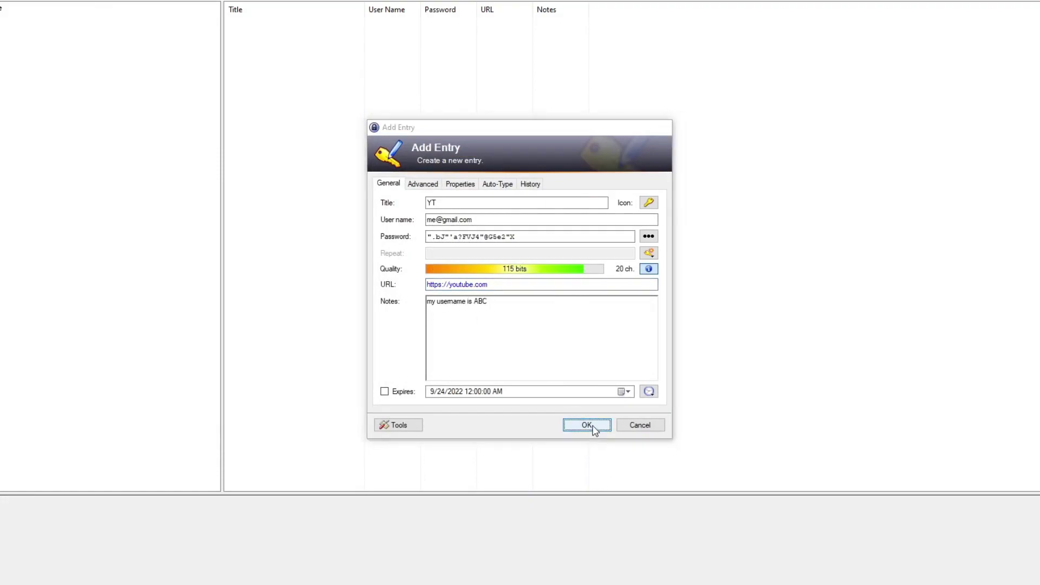
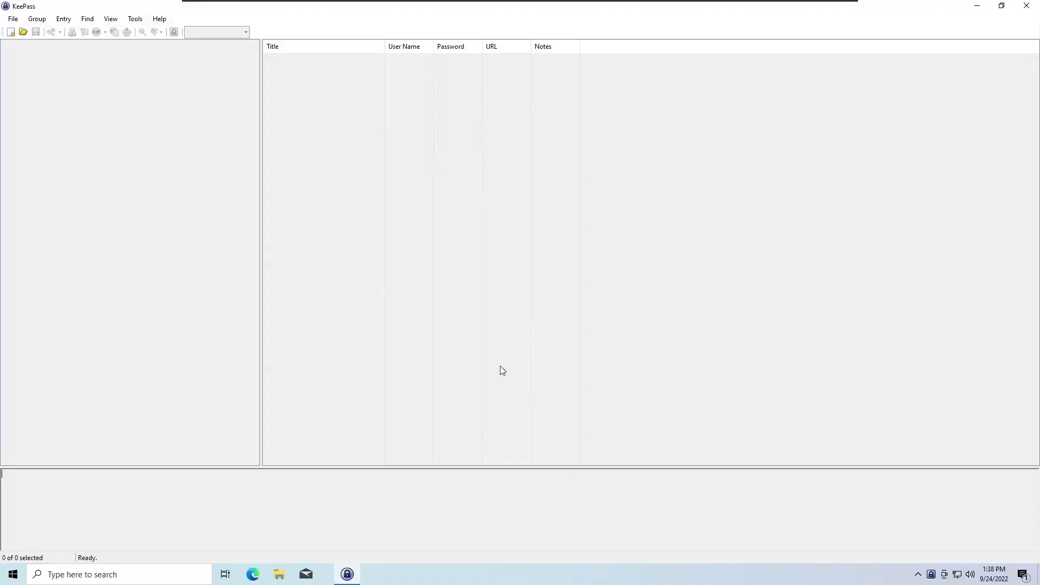
Restart KeePass 2 from the Start menu and unlock example_database.kdbx with the master password.
left_click(1027, 6)
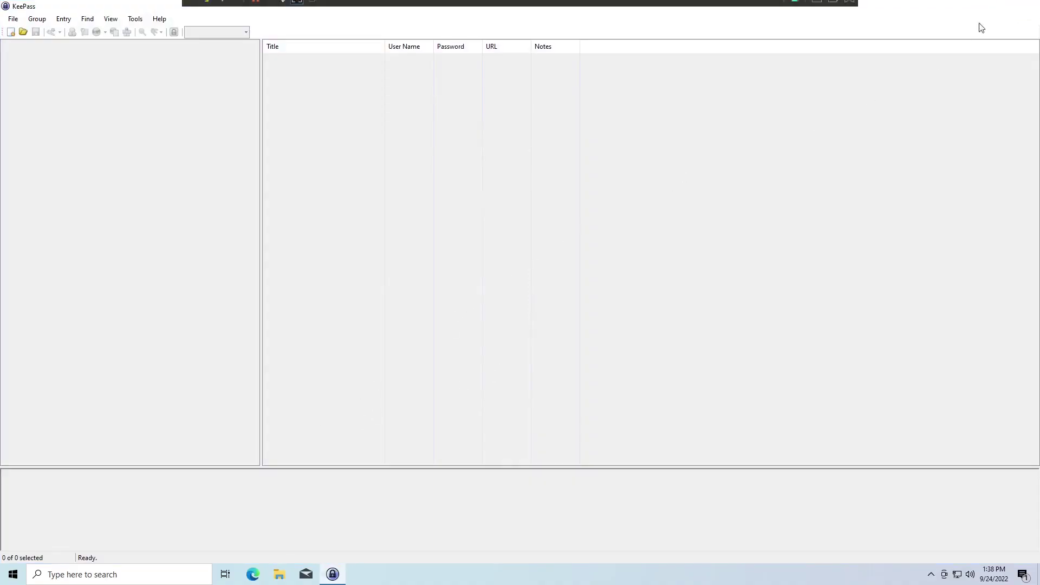
left_click(11, 576)
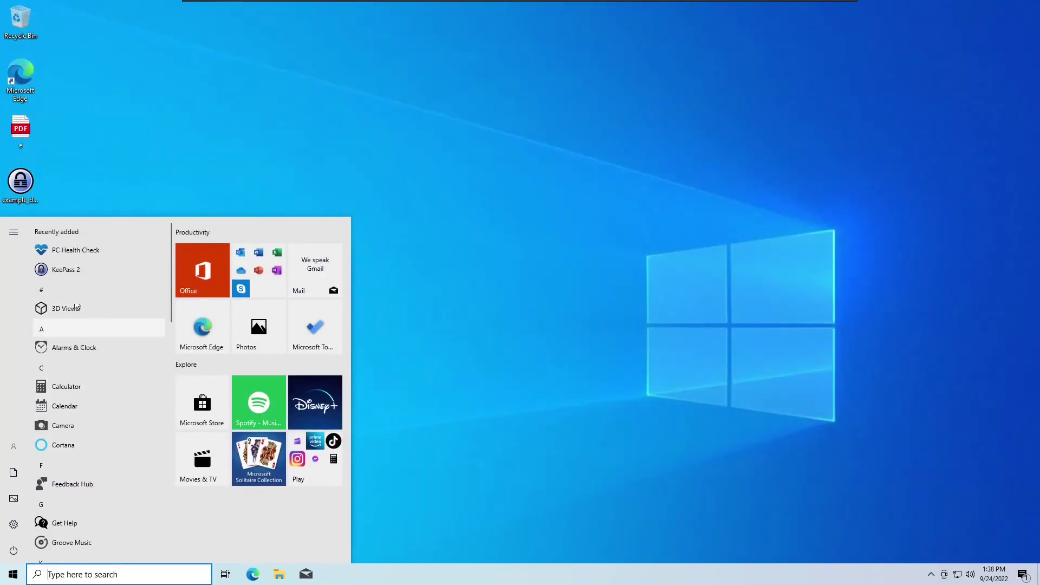
left_click(82, 269)
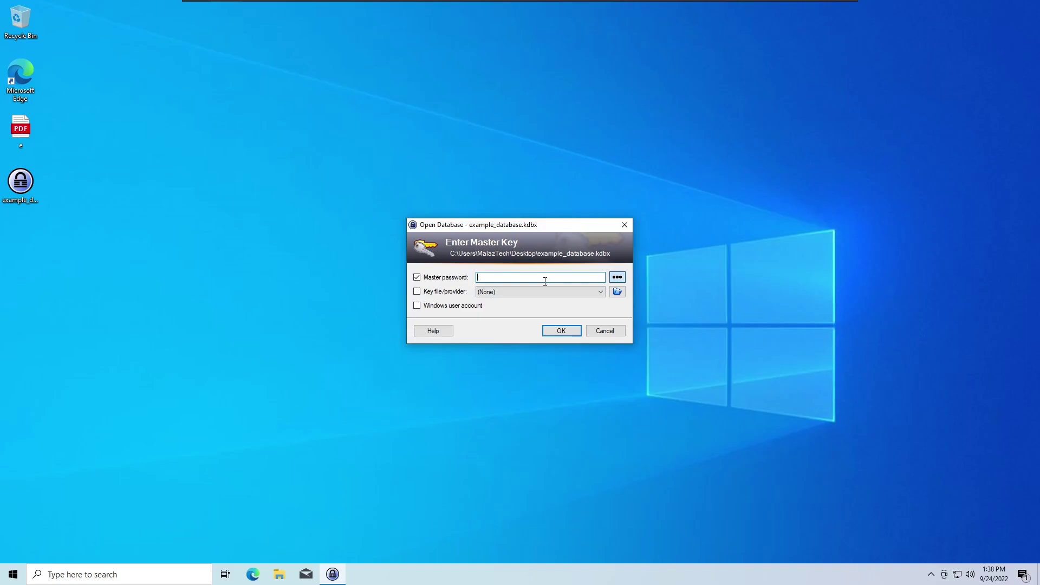
type("****")
key("Return")
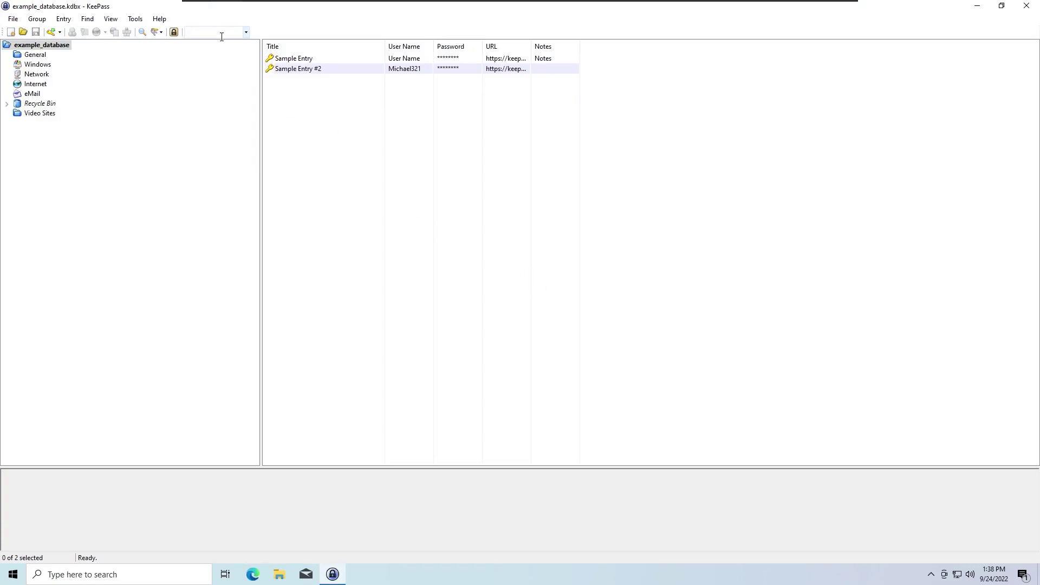
Quick-search entries for 'yt', then 'youtube', and expand Recycle Bin to reveal the Homebanking group.
key("Return")
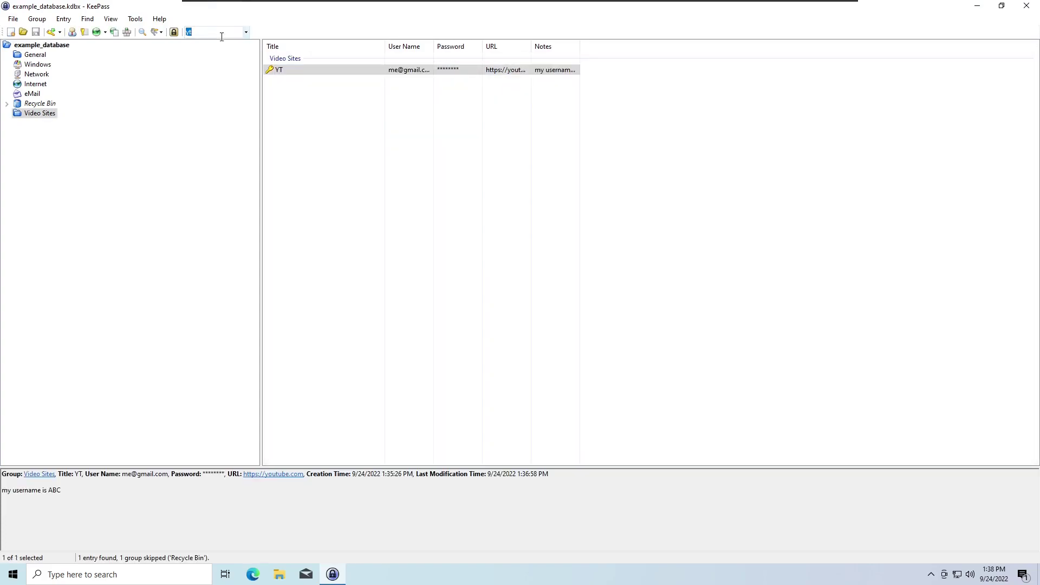
type("youtube")
key("Return")
left_click(8, 105)
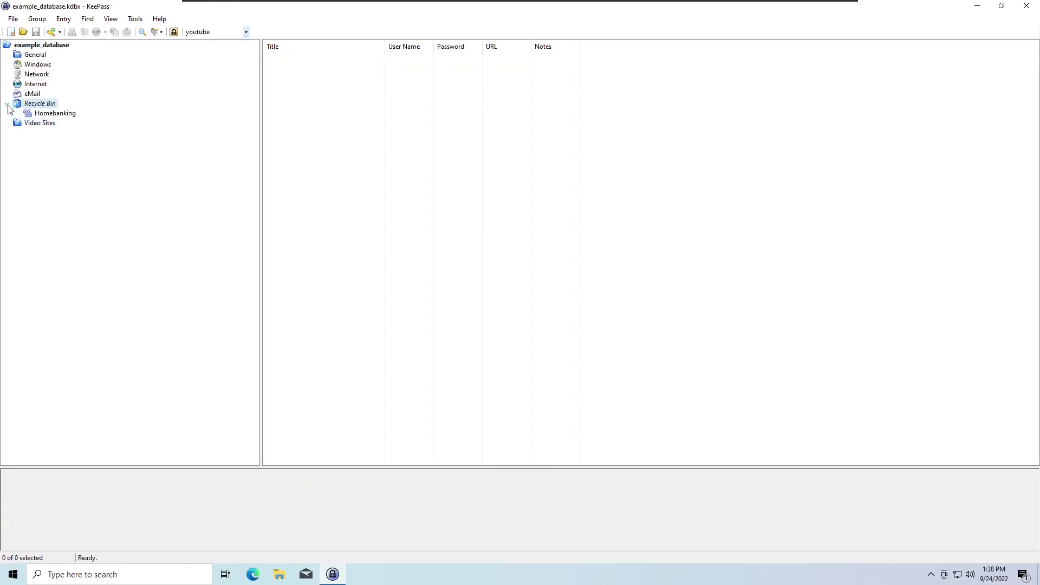